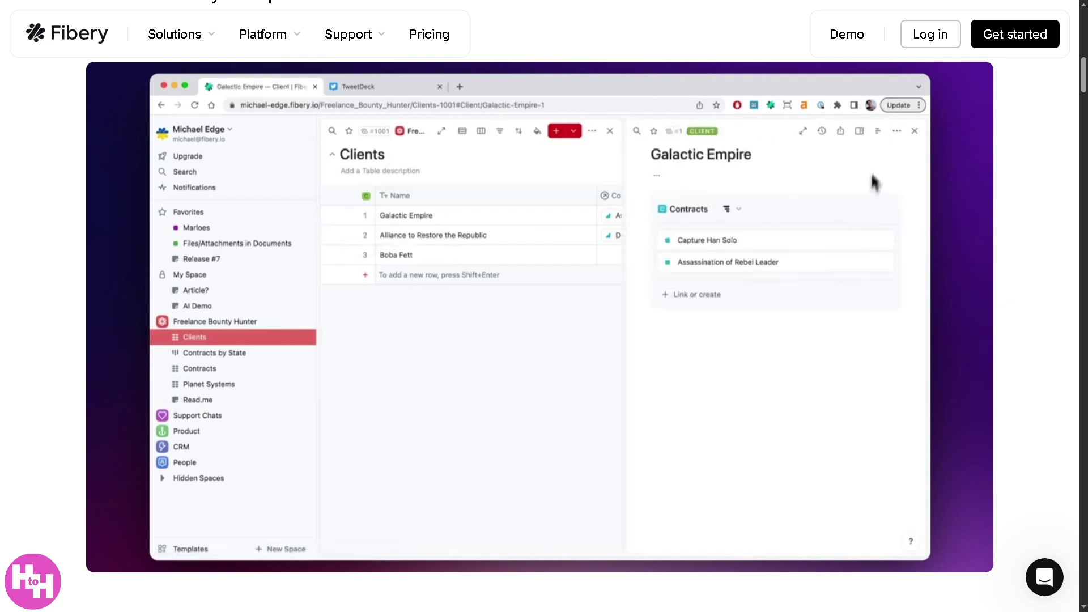
- Browse the embedded product demo on the Fibery site
click(804, 131)
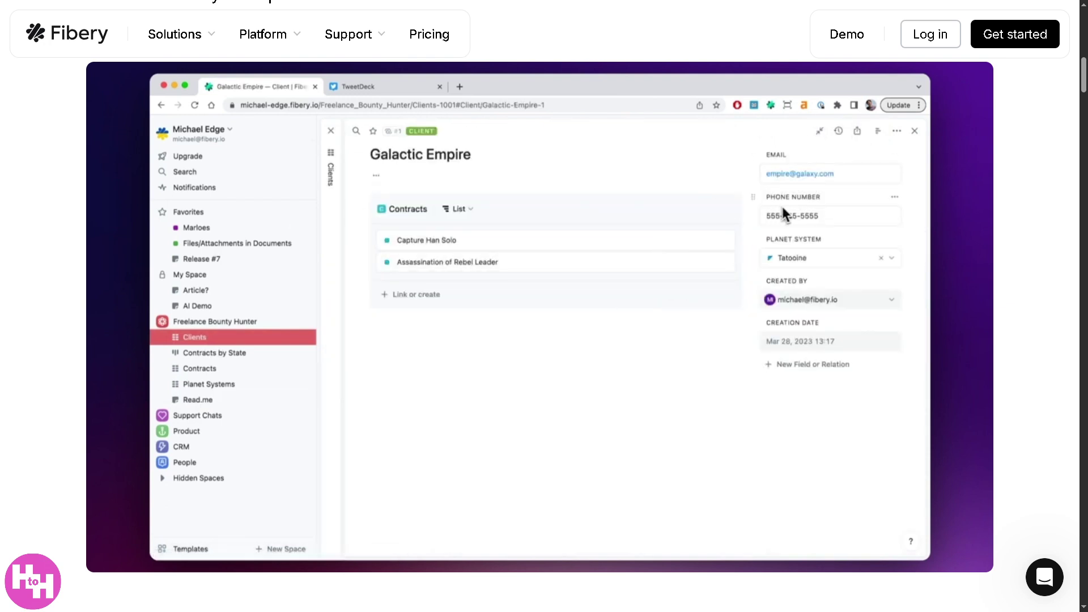
click(203, 369)
click(204, 356)
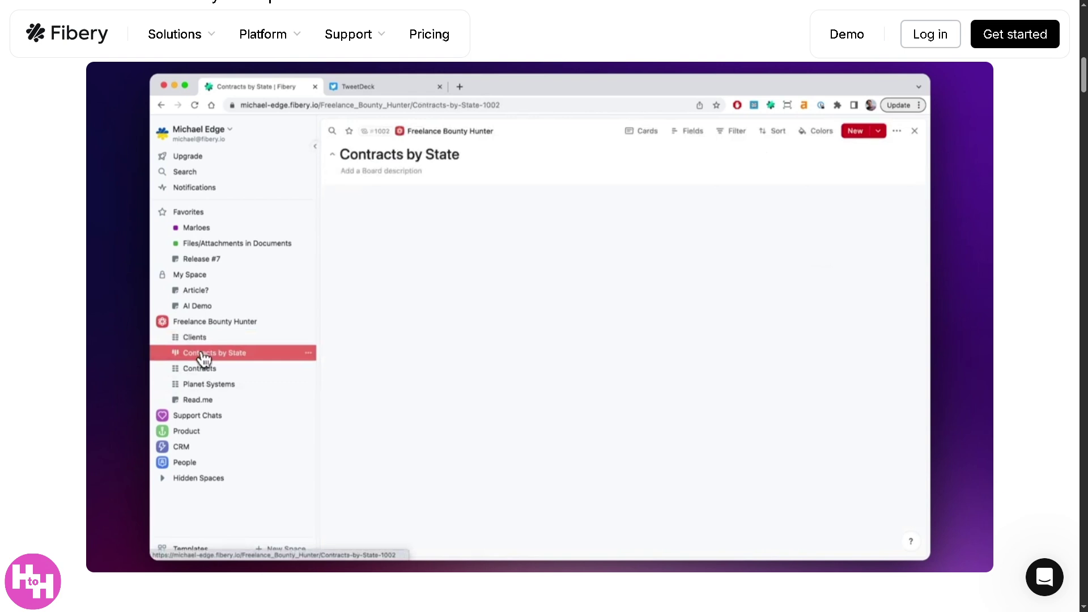
click(519, 237)
click(860, 134)
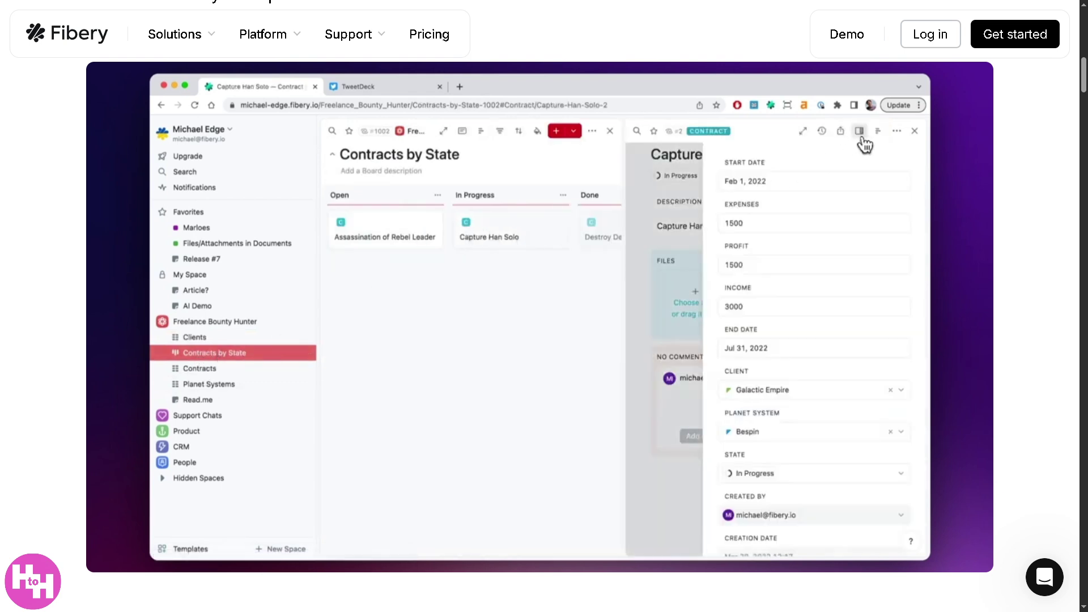
scroll(802, 336, down, 2)
click(210, 385)
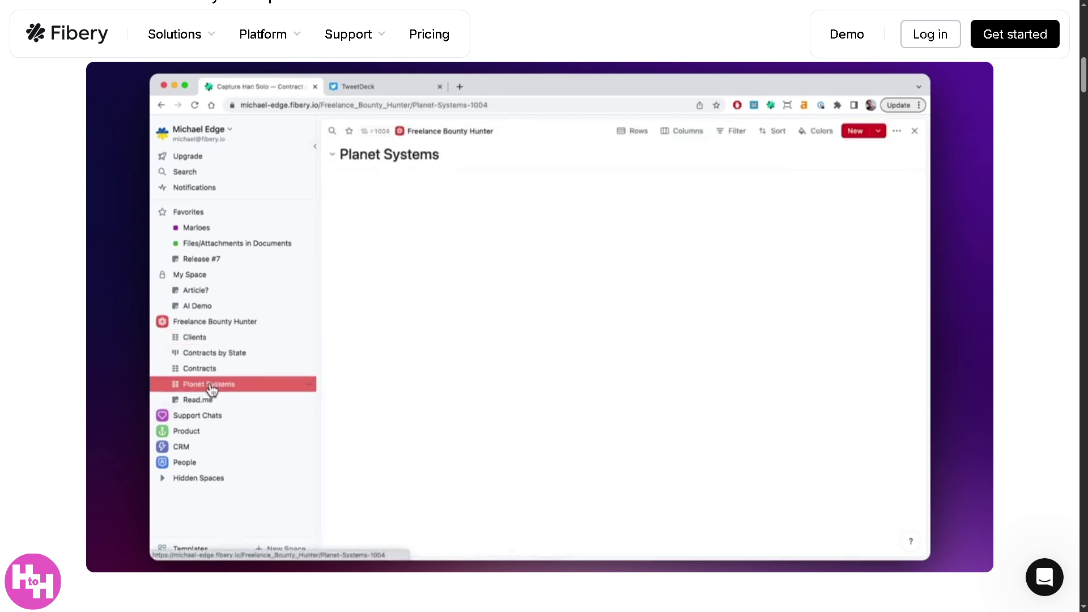
click(191, 324)
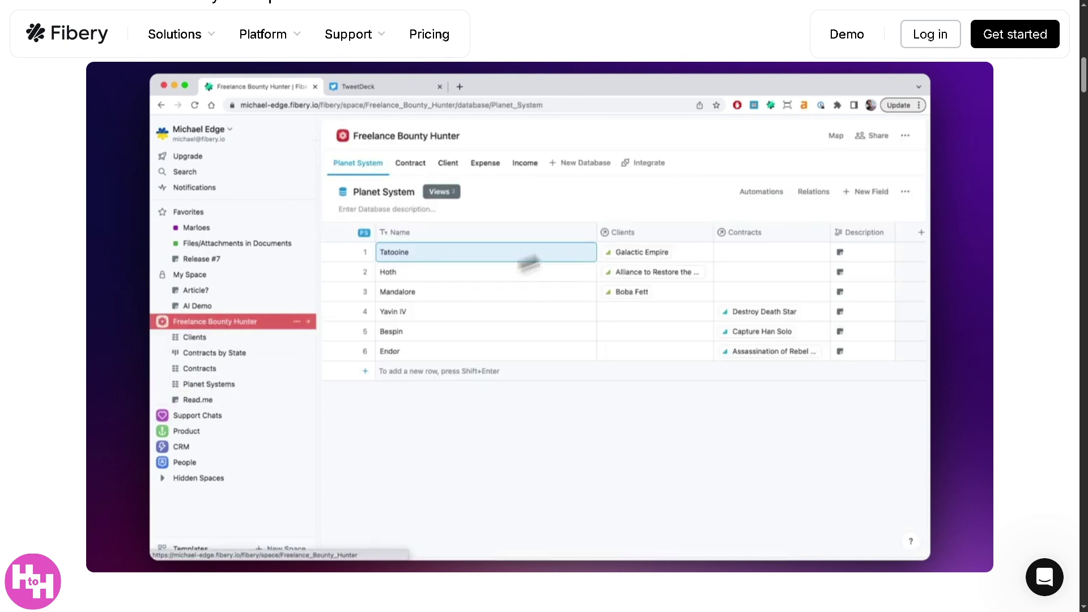
click(839, 138)
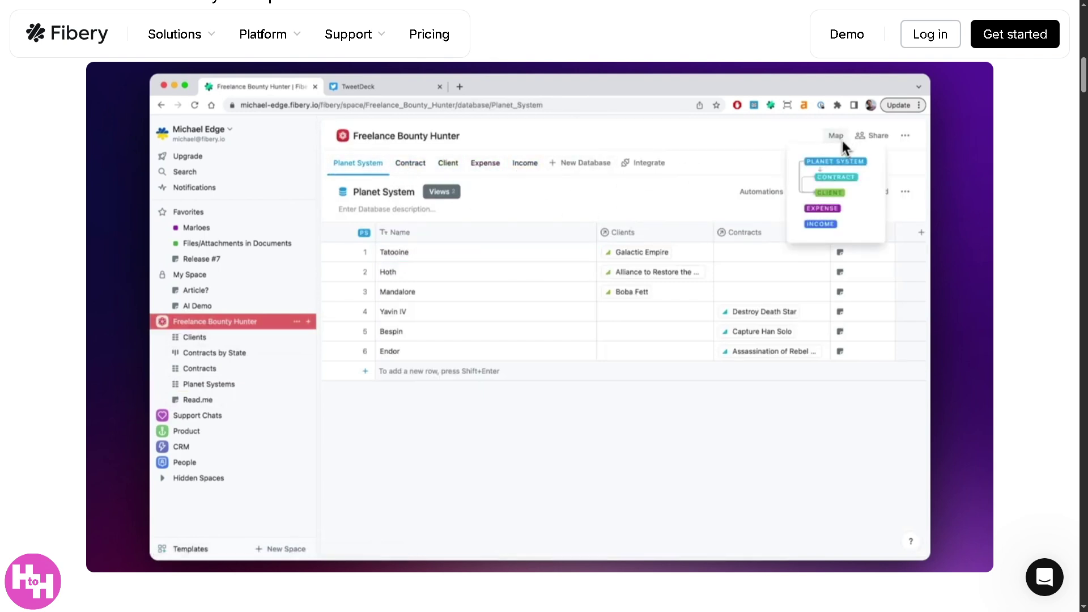
- Pause and resume the product demo video
click(710, 209)
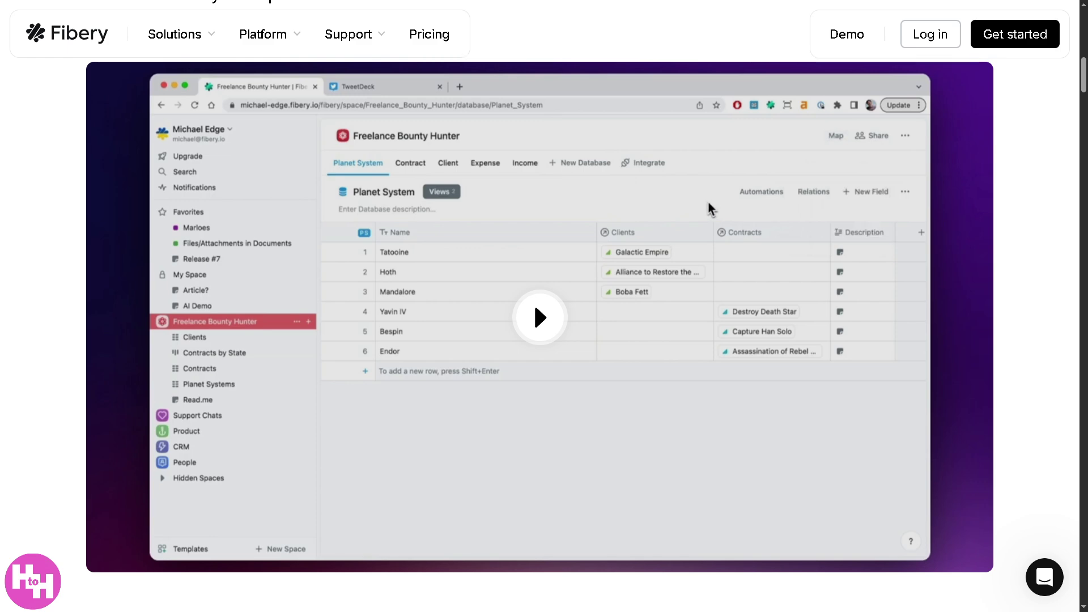
click(542, 320)
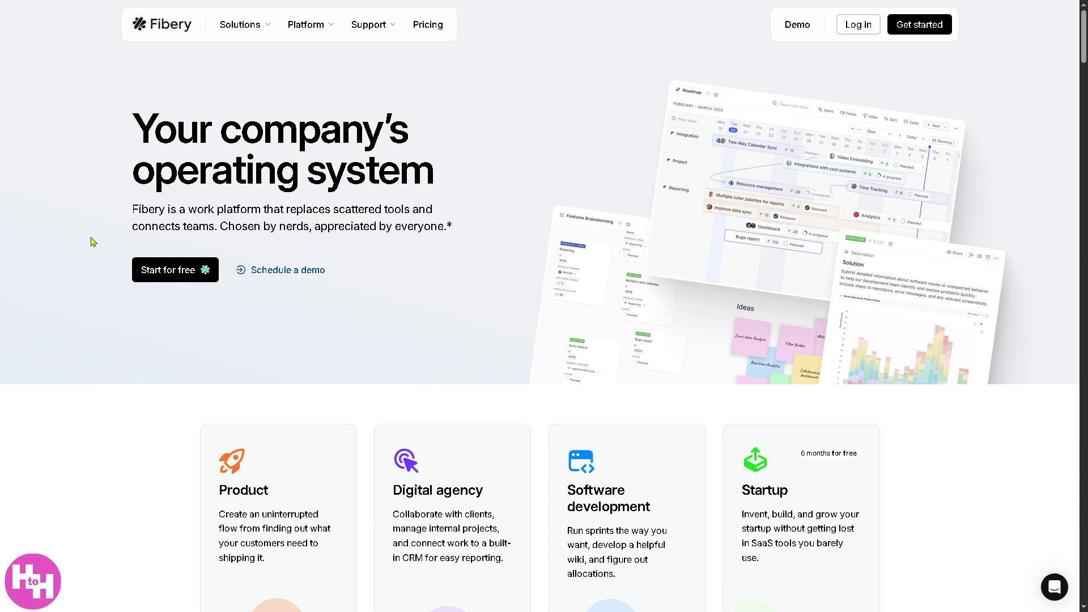
- Start a free workspace for How to Hermione and choose the Digital agency setup
click(174, 280)
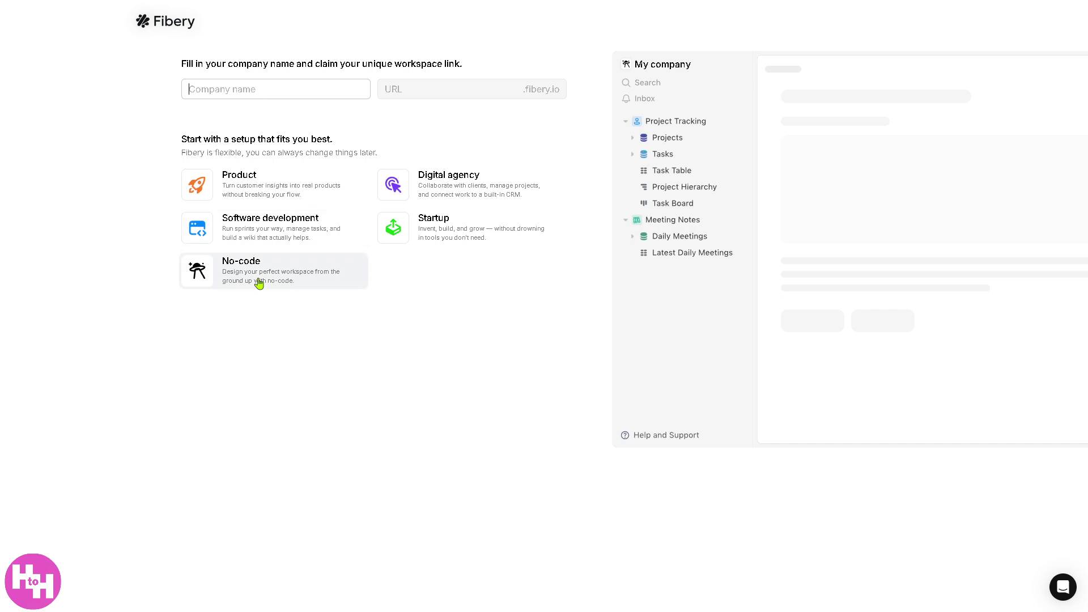
click(448, 189)
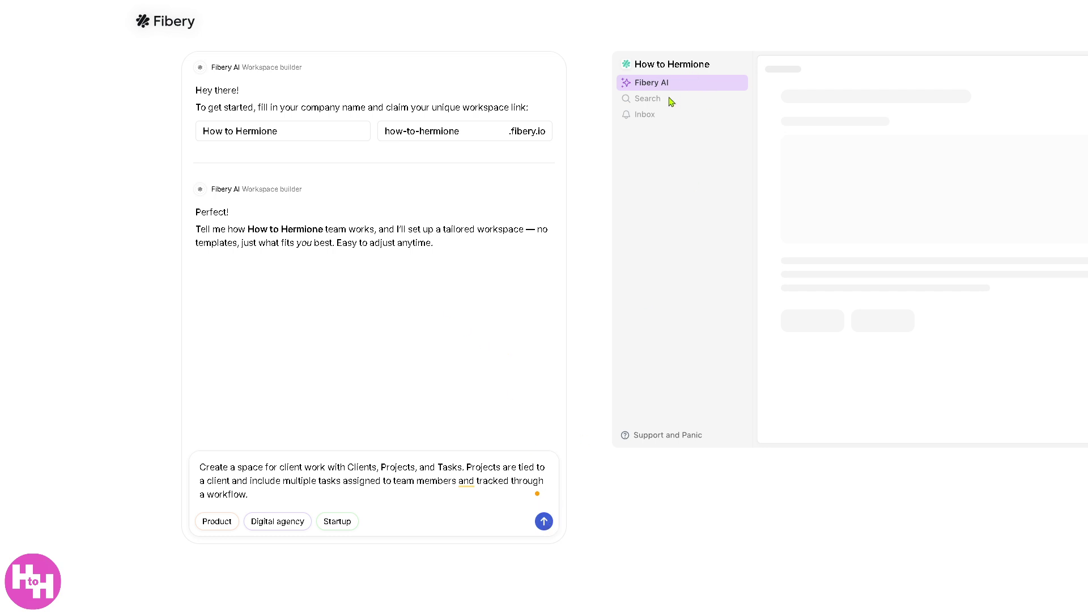
- Send the client-work prompt to Fibery AI and answer the survey with YouTube
click(539, 526)
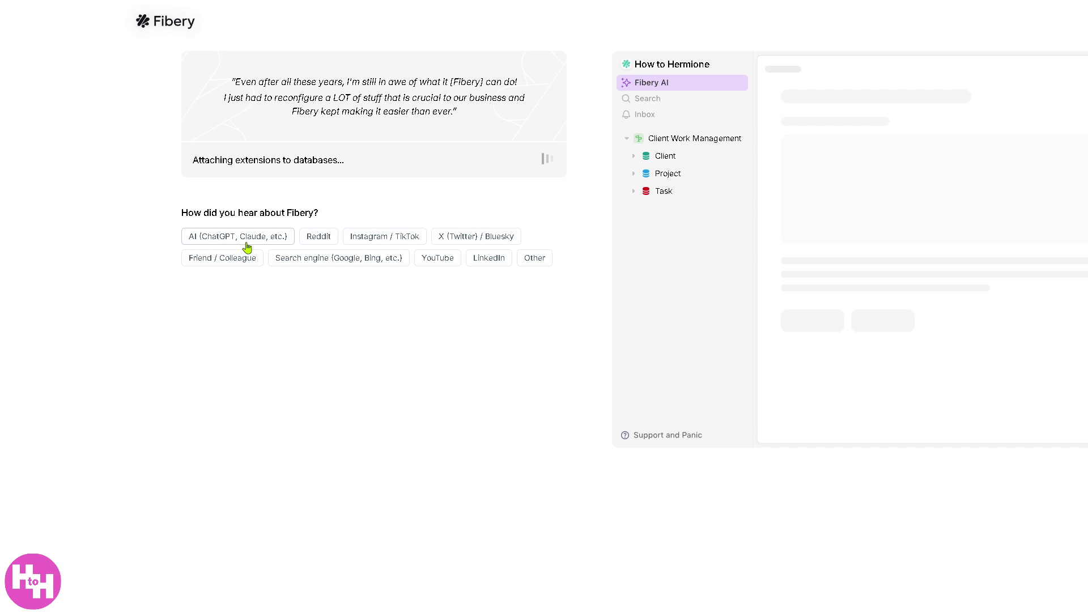
click(445, 264)
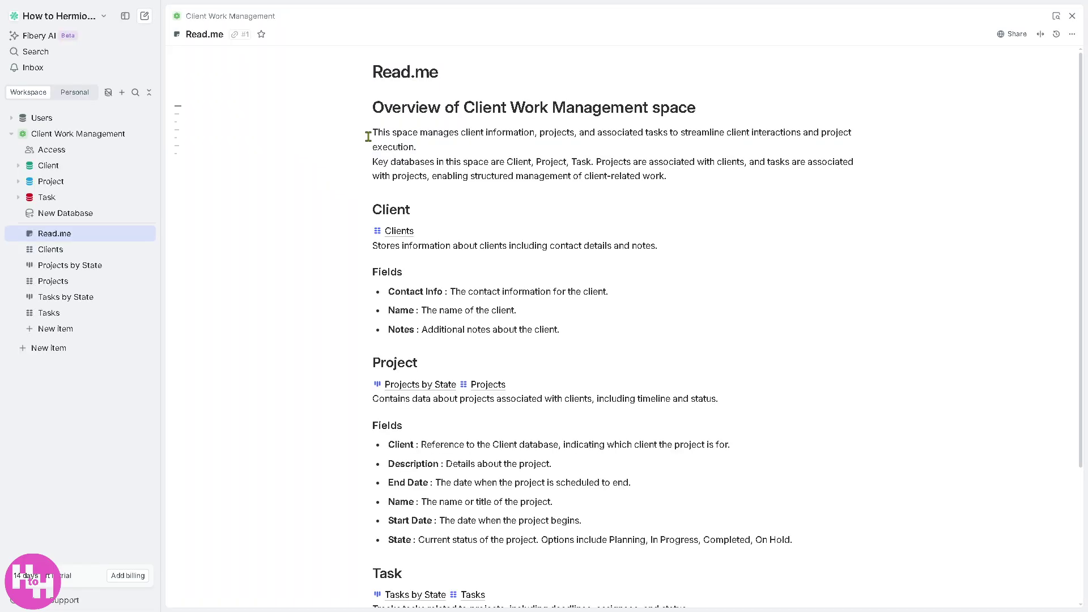
- Open the Users database and dismiss the Invite dialog without sending
click(43, 118)
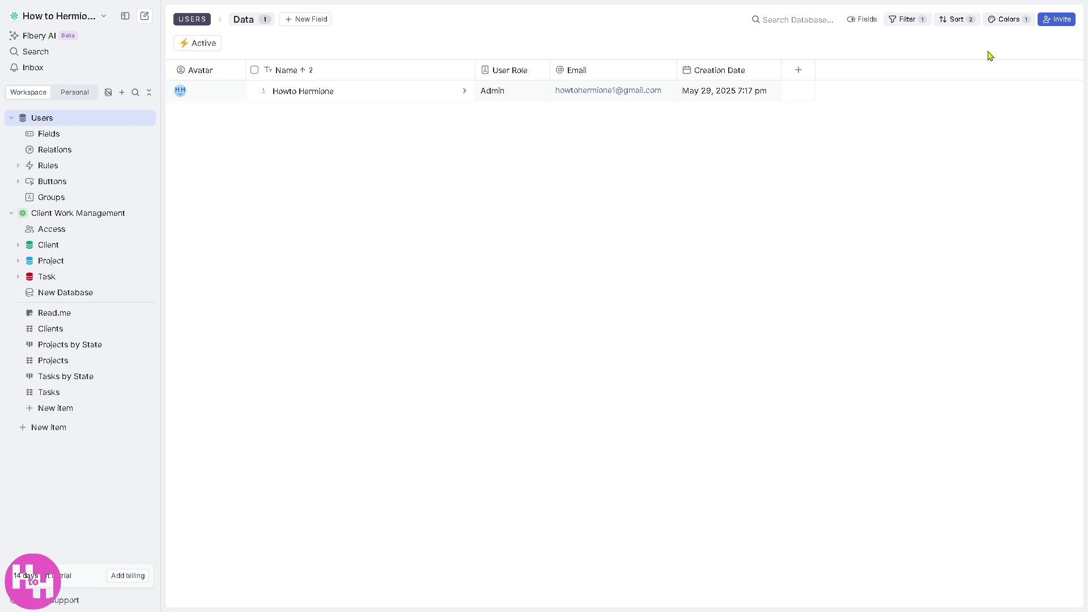
click(1059, 21)
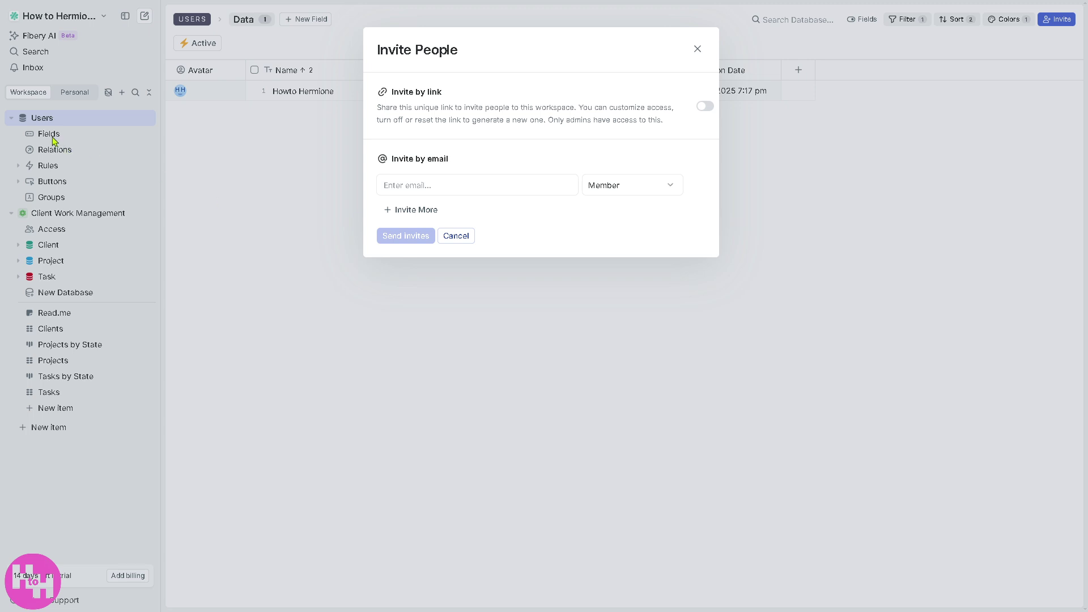
click(455, 239)
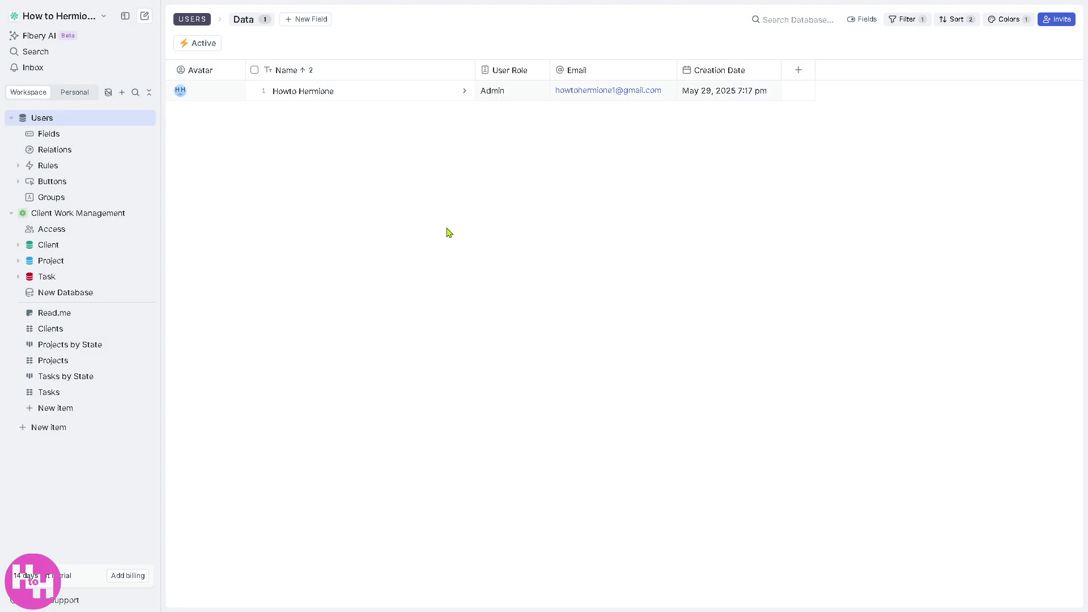
- Review the Users database's Fields, Relations and Rules
click(50, 136)
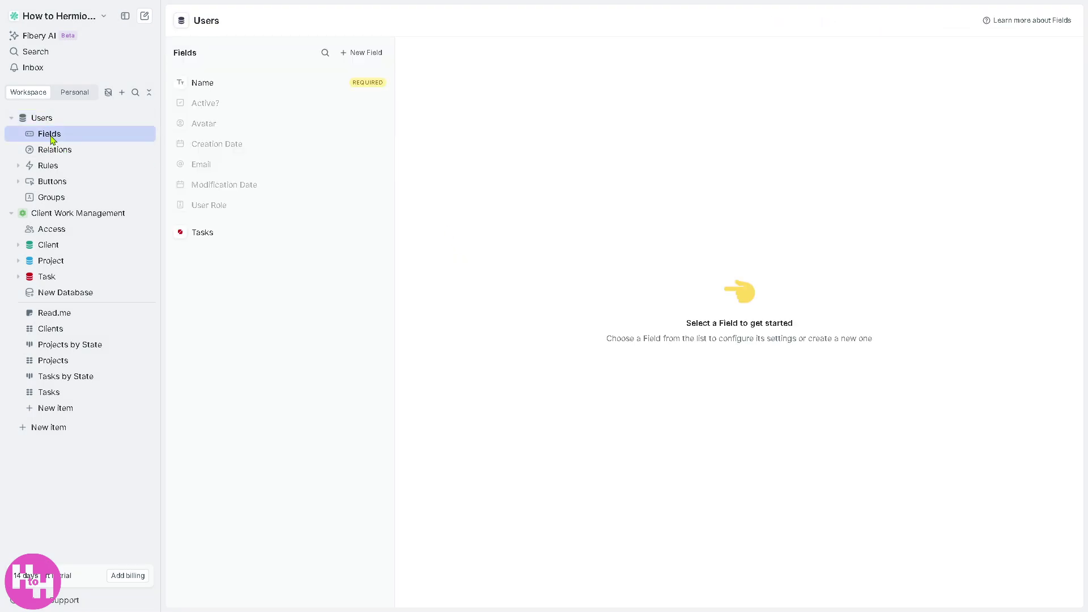
click(57, 153)
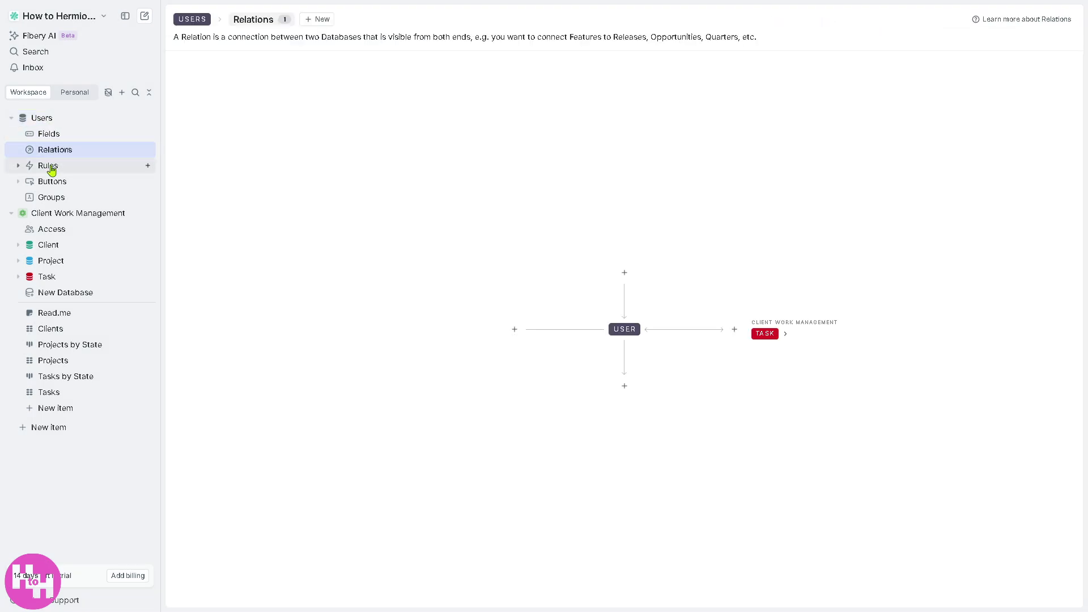
click(49, 168)
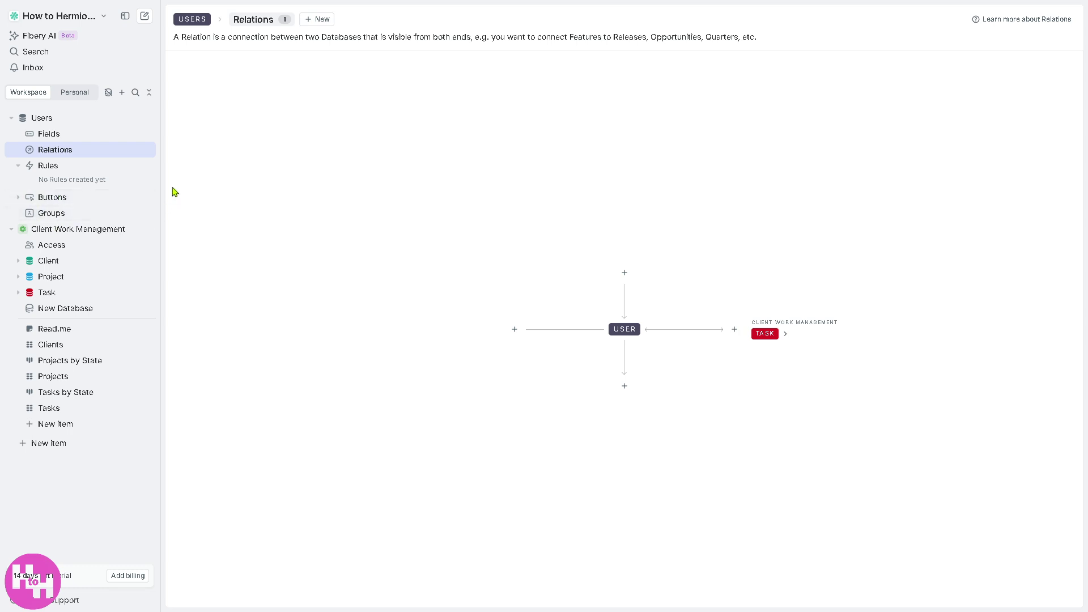
- Collapse and re-expand Client Work Management and view its Access settings
click(67, 231)
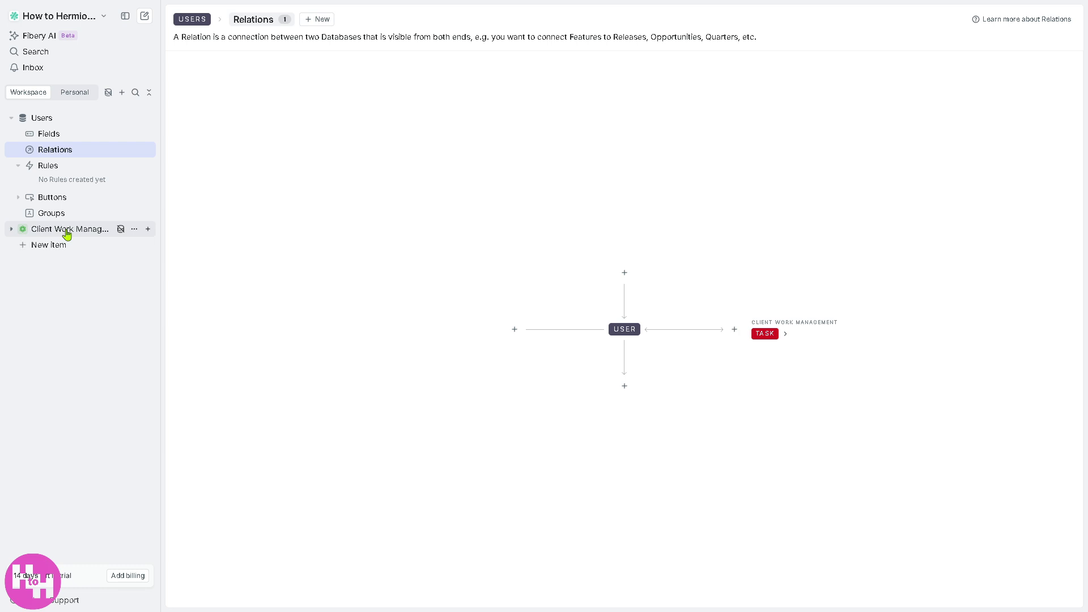
click(66, 233)
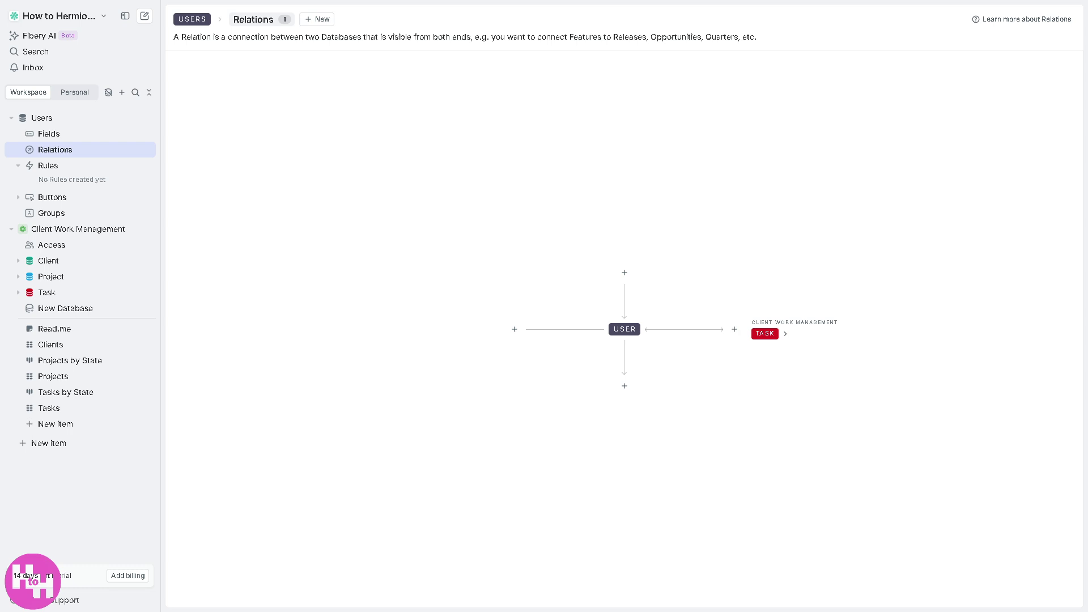
click(50, 247)
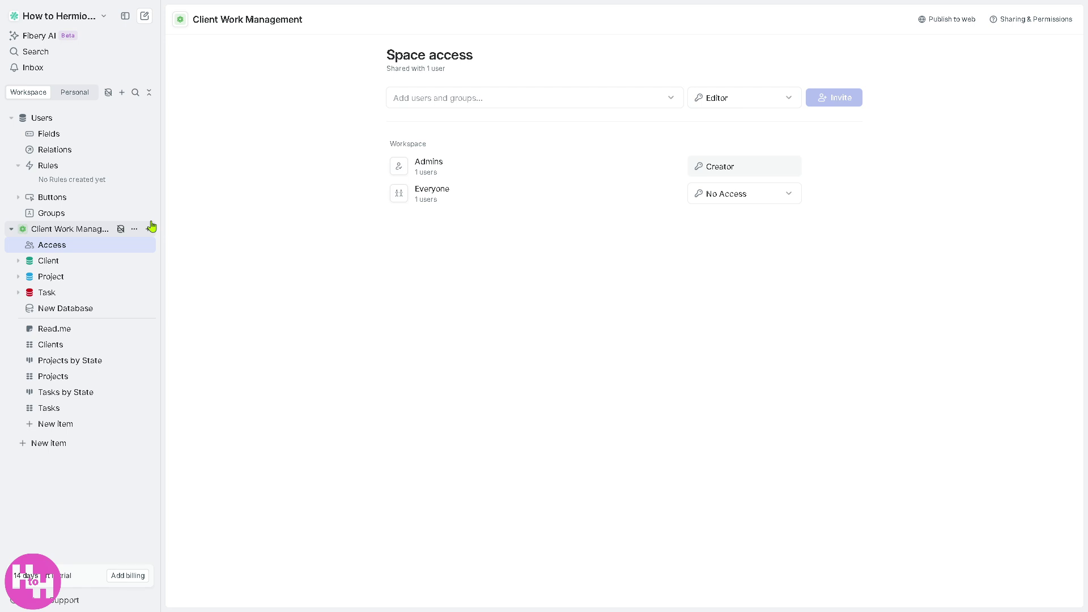
- Open the Client database records listing Acme Corporation, Globex Inc. and Initech
click(56, 263)
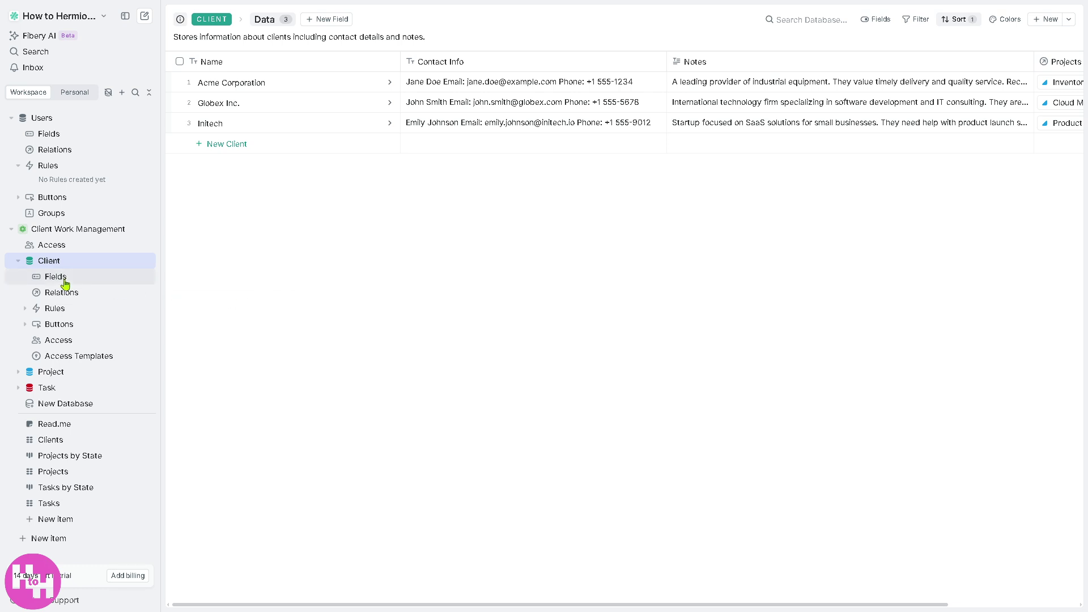
click(53, 291)
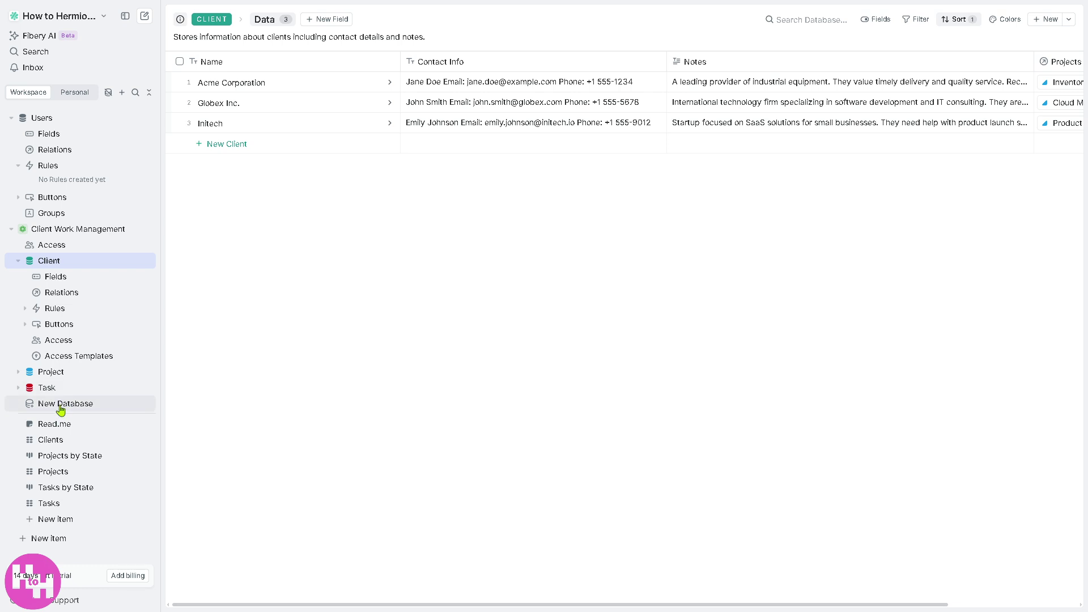
- Open the Project database records, then the Task database's five tasks
click(51, 372)
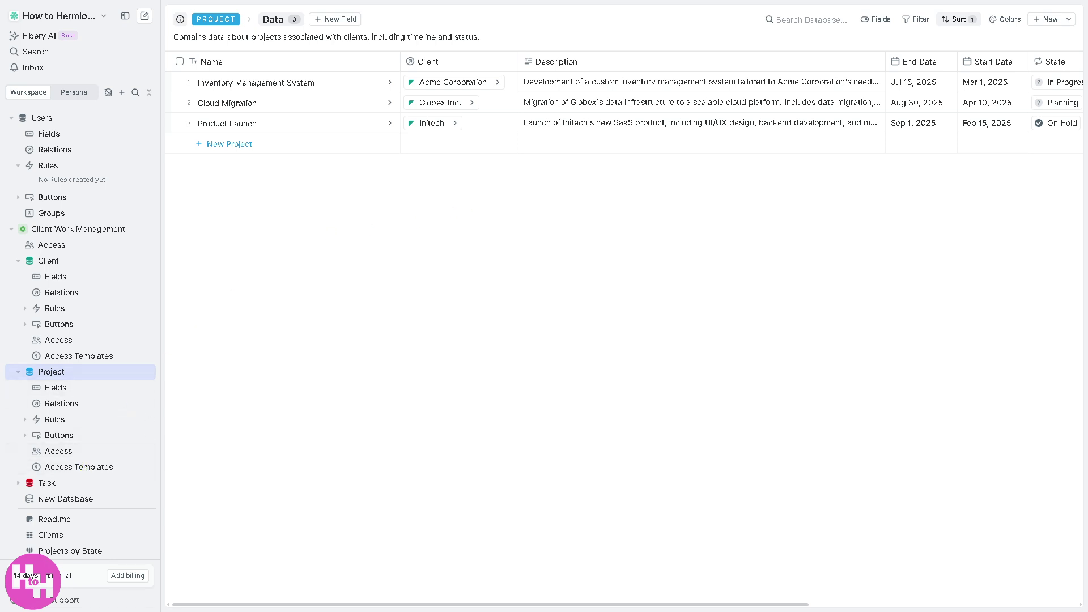
click(46, 483)
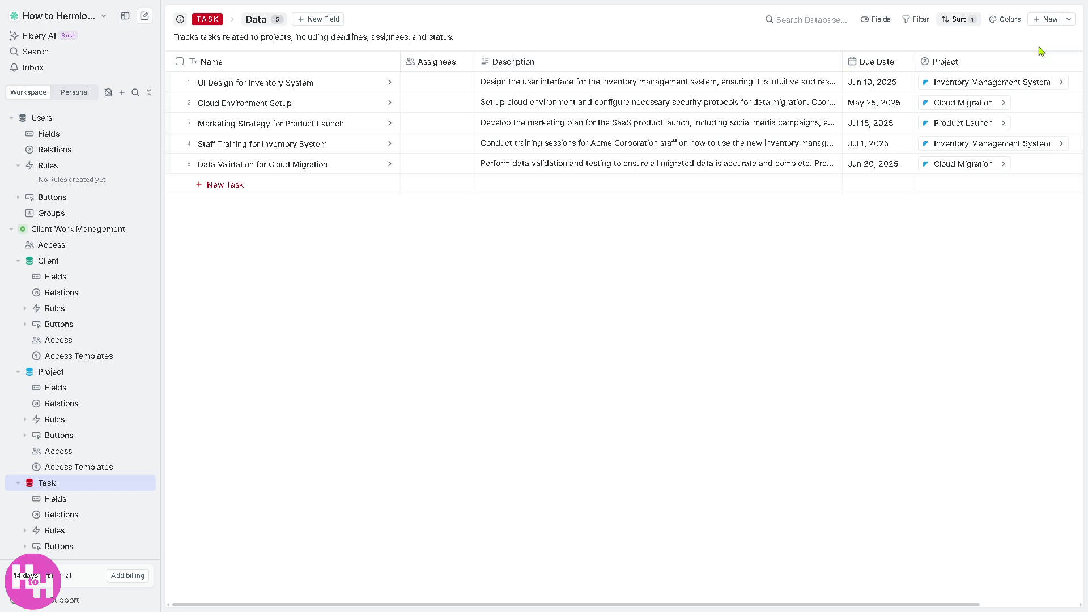
- Create a task 'How to use FIBERY' with the same text pasted as its description
click(1051, 20)
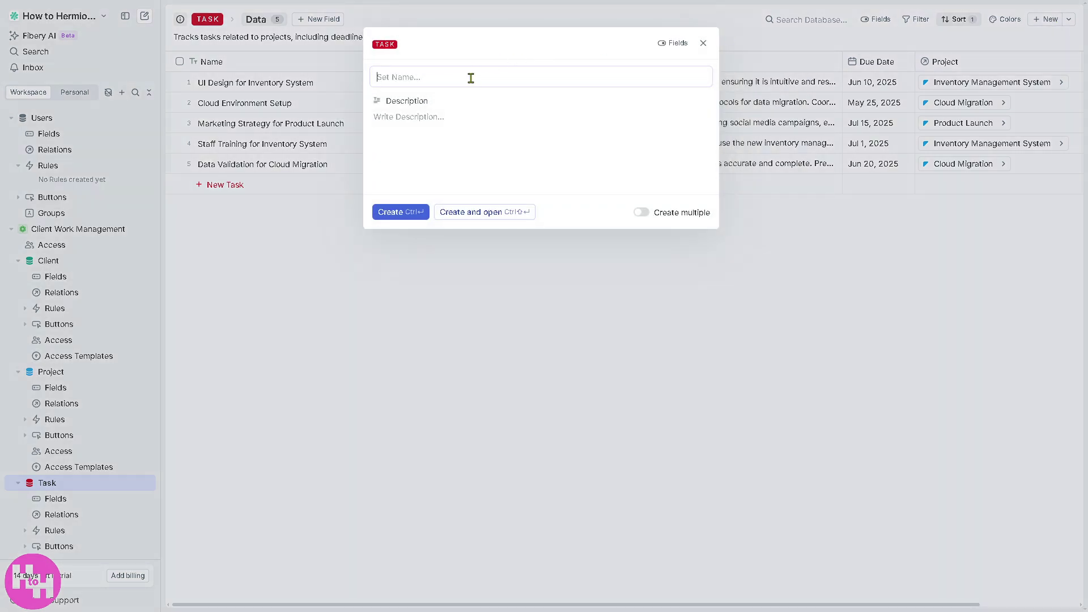
text(How to us)
text(e FlBER)
text(Y)
key(ctrl+a)
key(ctrl+c)
key(ctrl+minus)
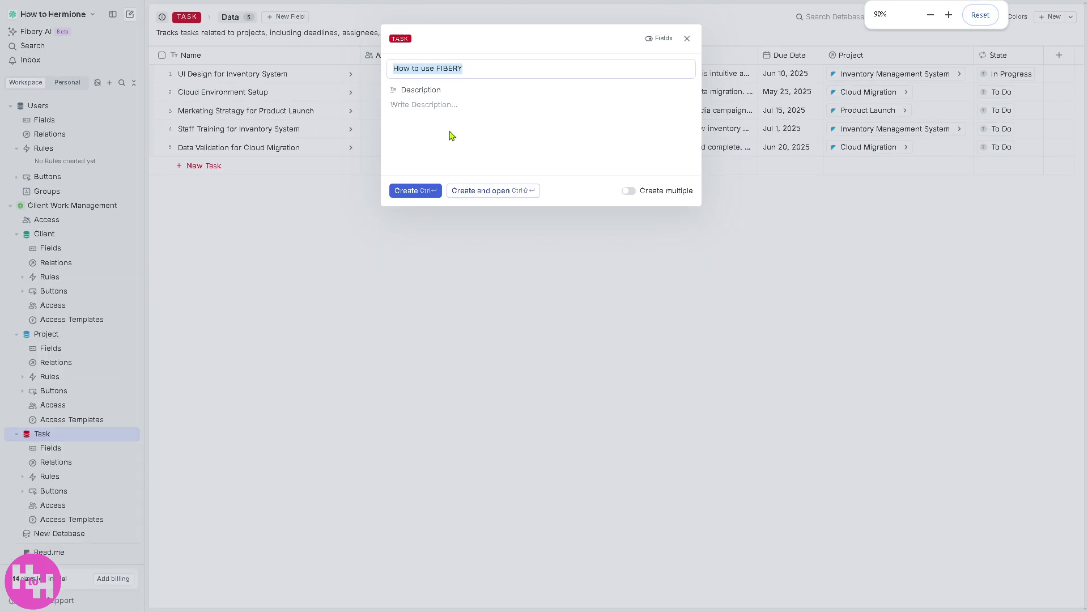
key(Tab)
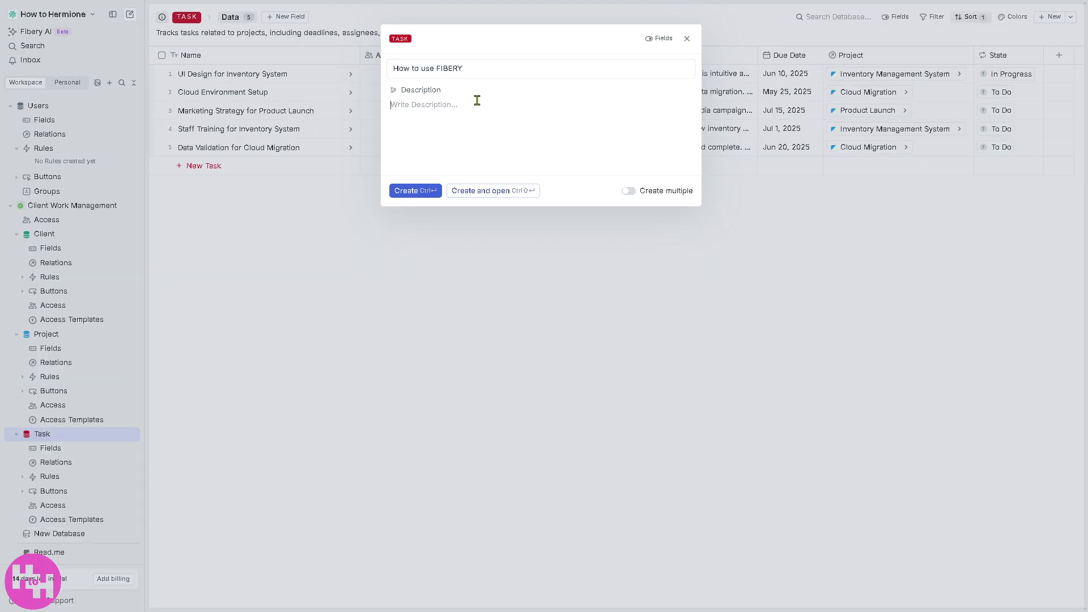
key(ctrl+v)
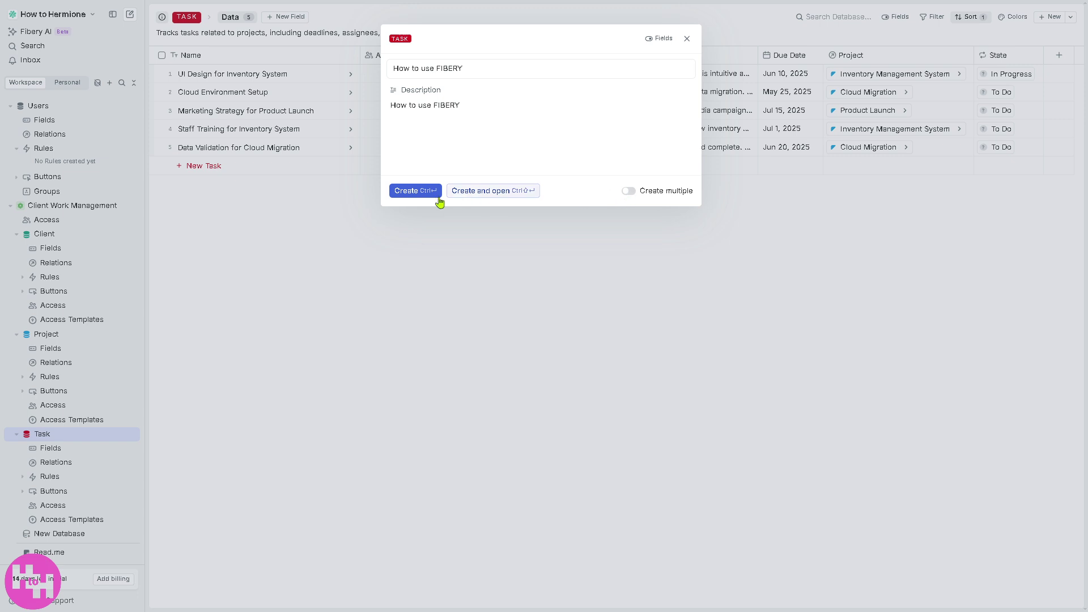
click(421, 193)
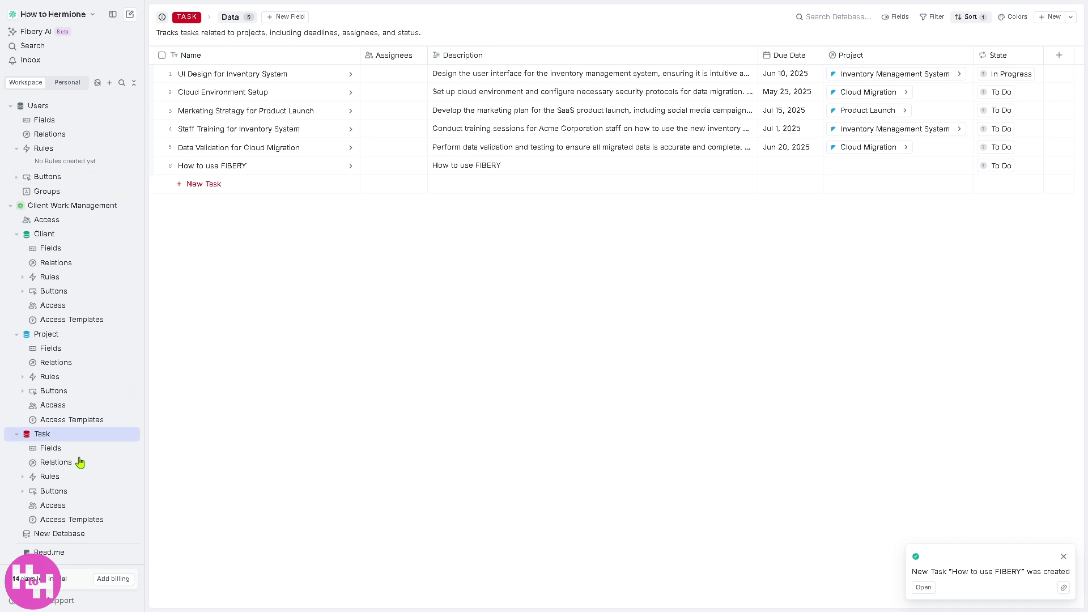
scroll(97, 479, down, 3)
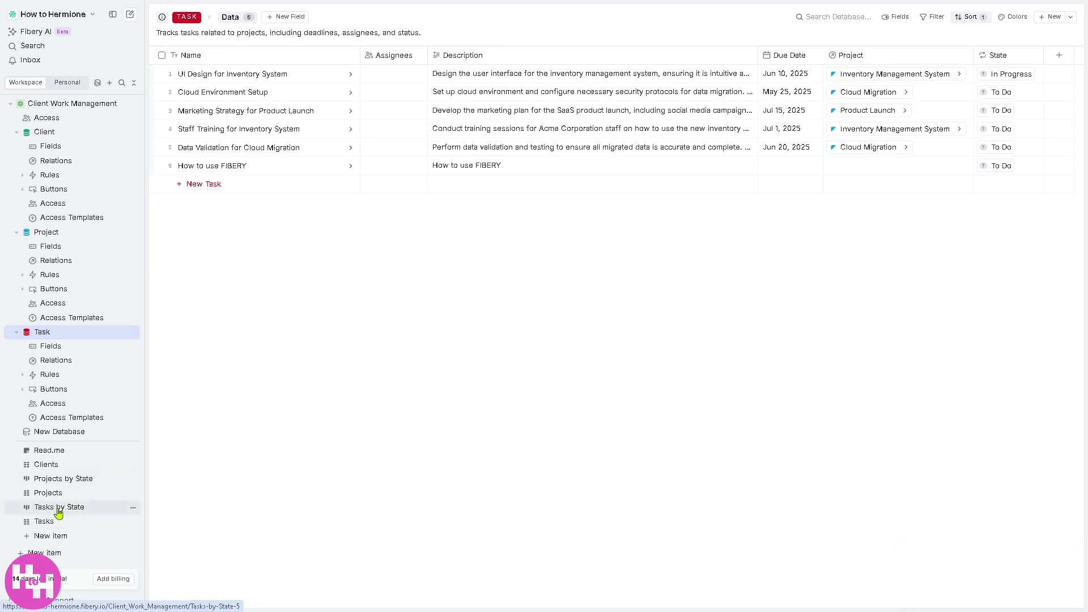
- Start a new database draft in the Client Work Management space
click(73, 436)
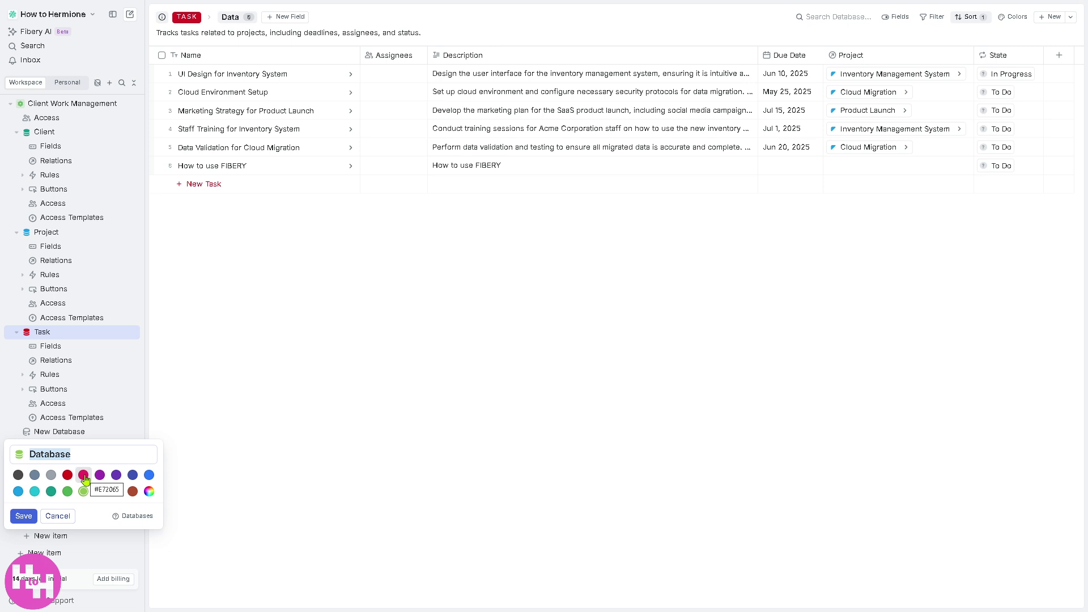
- Save the pink database named Database and begin an entry 'How to use FIBERY'
click(84, 478)
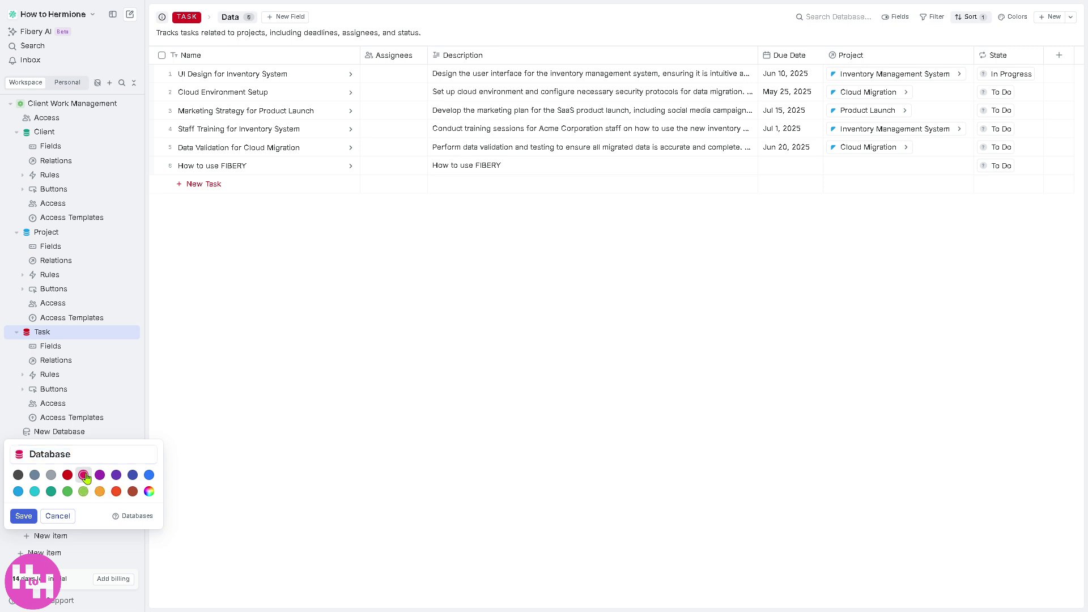
click(25, 516)
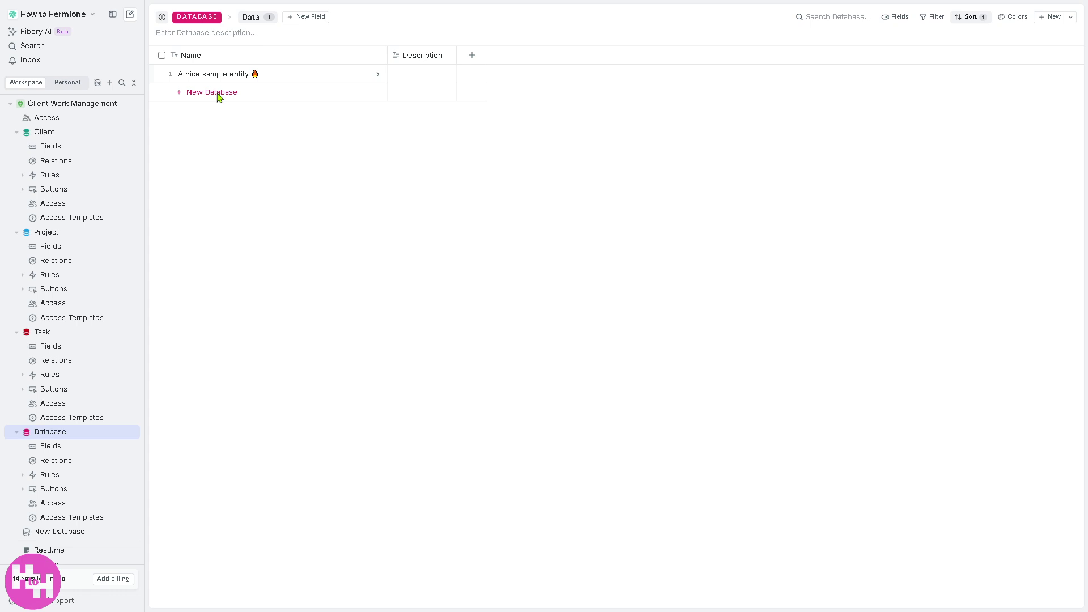
click(217, 96)
text(How to use FIBERY)
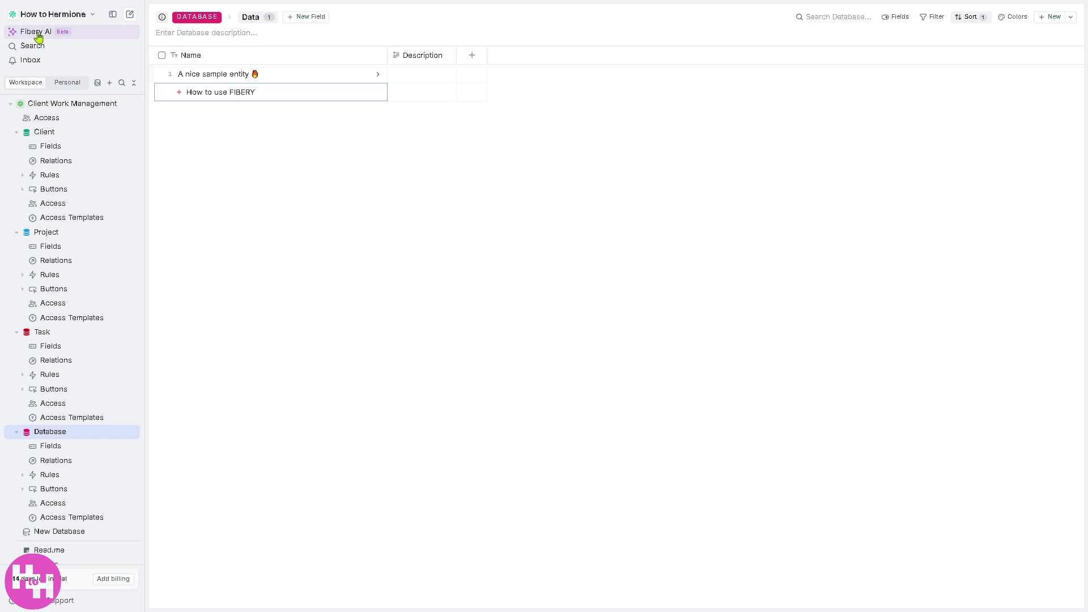
- Search for and open the 'How to use FIBERY' task, then show the empty Inbox
click(29, 49)
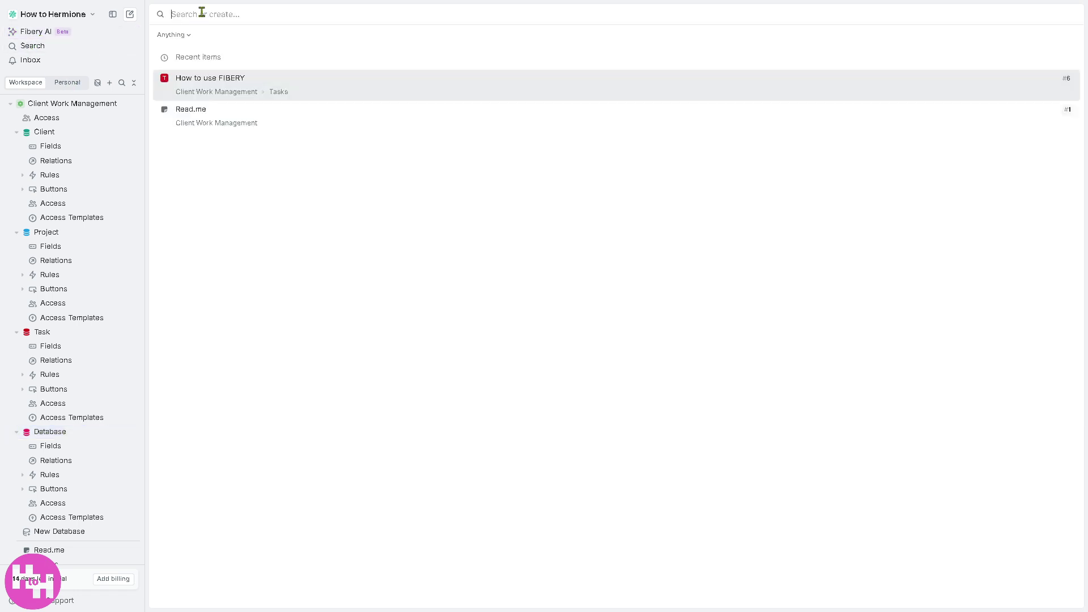
text(How to use FIBERY)
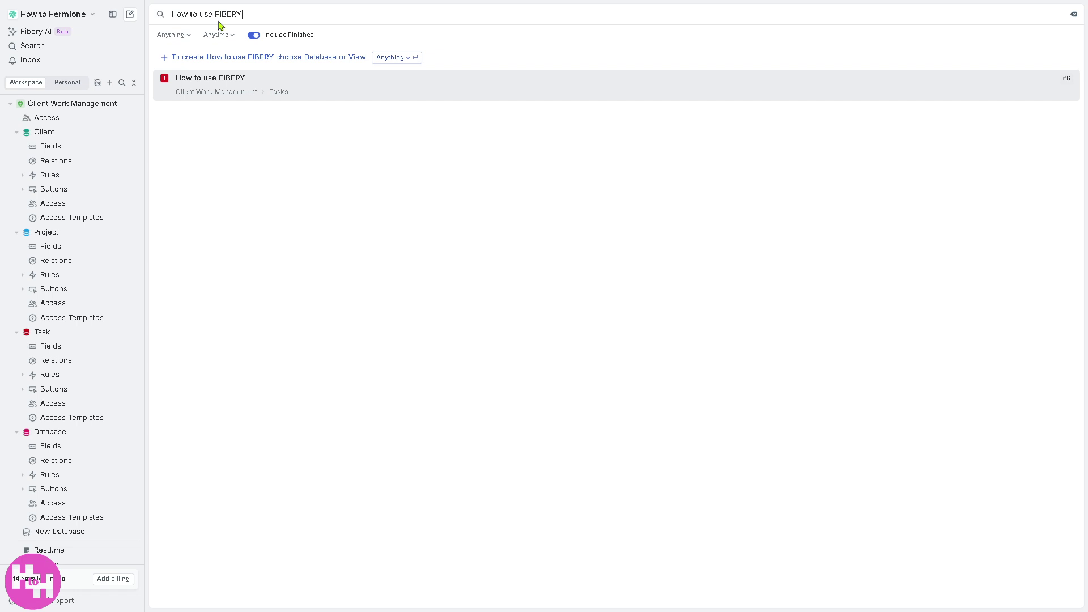
key(Return)
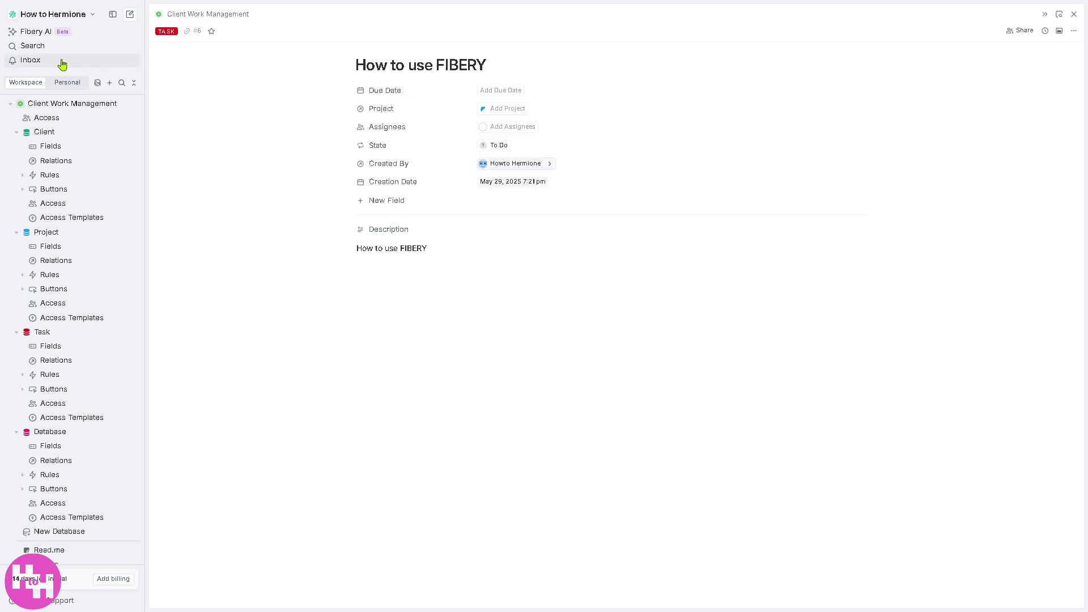
click(30, 60)
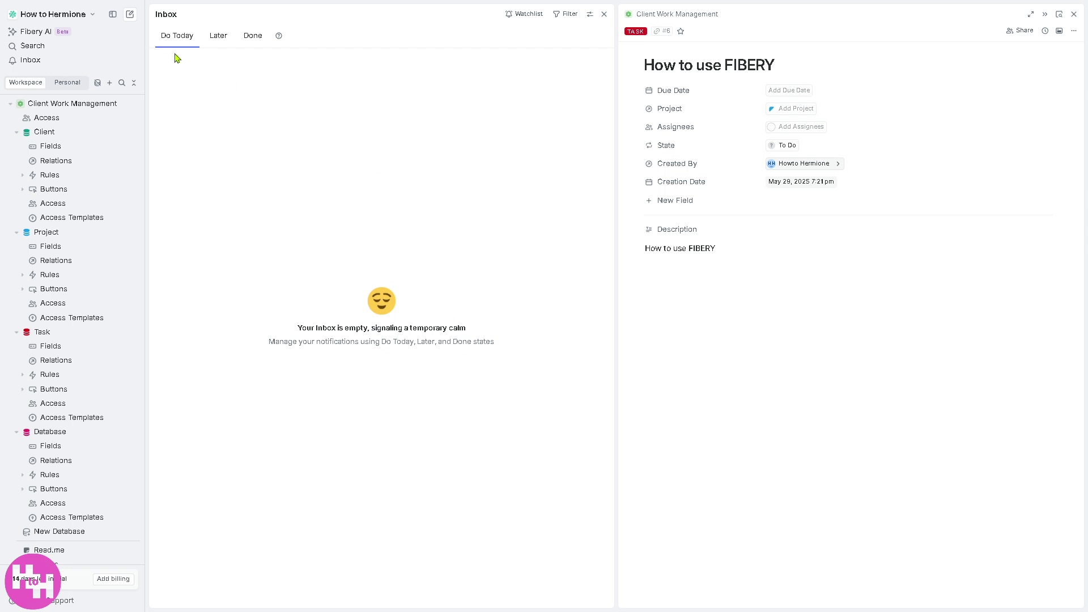
- Ask the Smart Agent 'How to use FIBERY' and view the Plan and Billing upgrade page
click(51, 34)
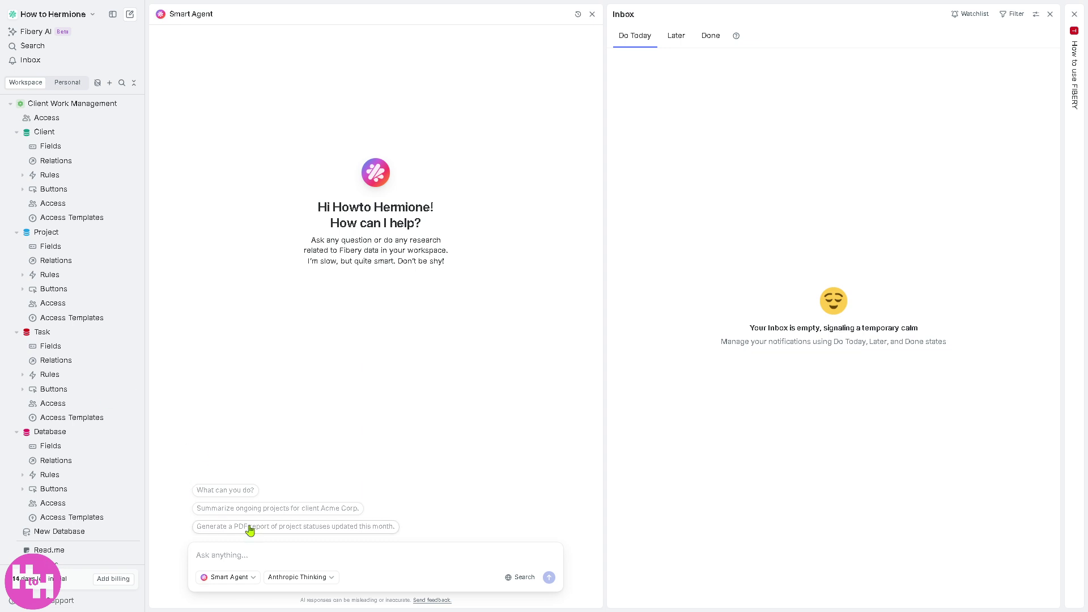
text(How to use FIBERY)
key(shift+Return)
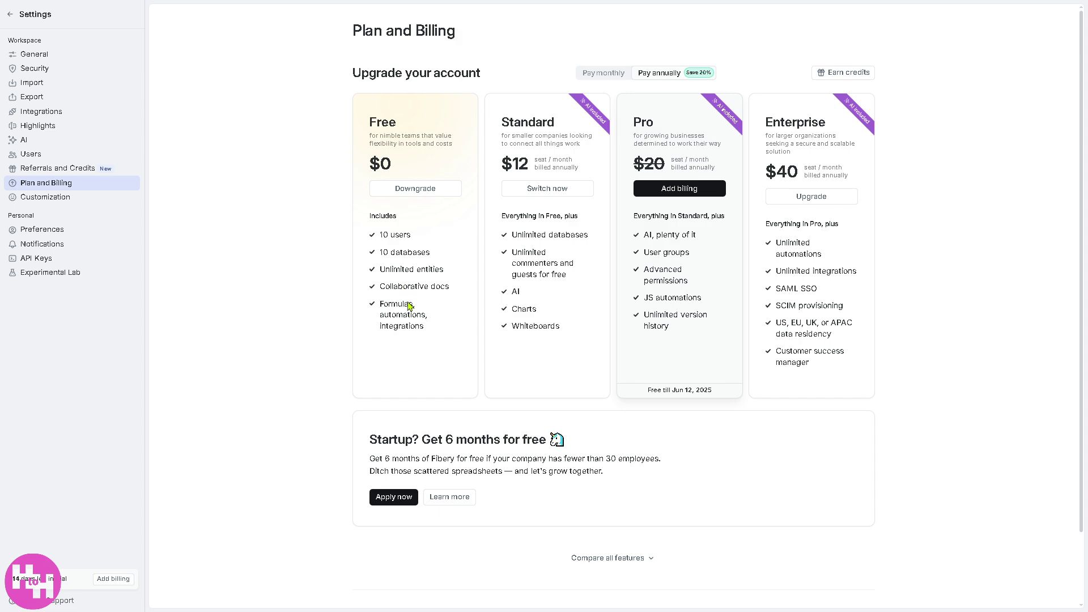
scroll(430, 340, down, 1)
scroll(423, 293, up, 1)
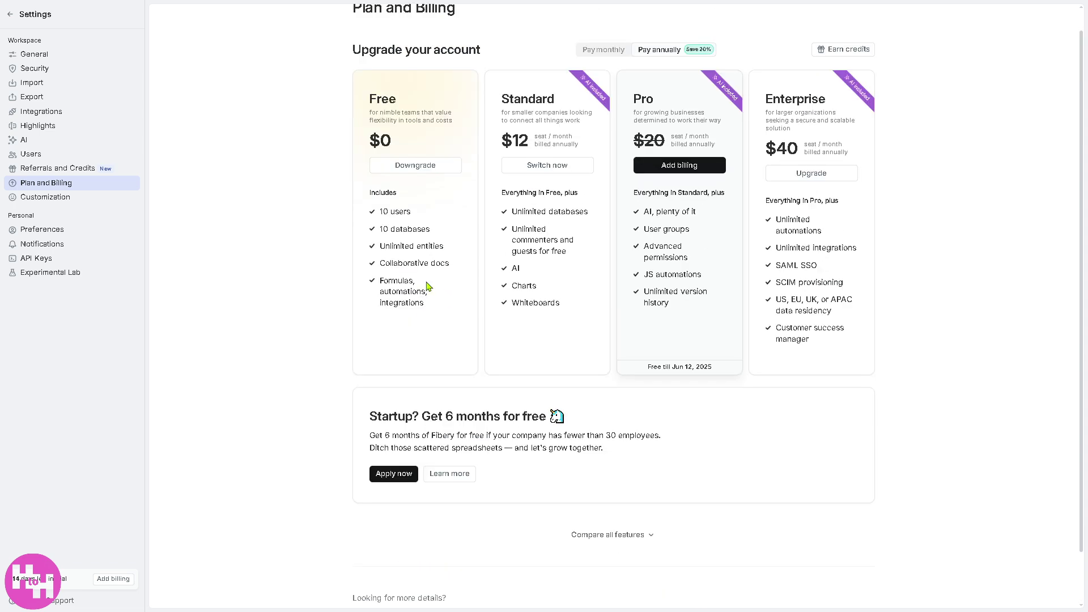
scroll(430, 255, up, 1)
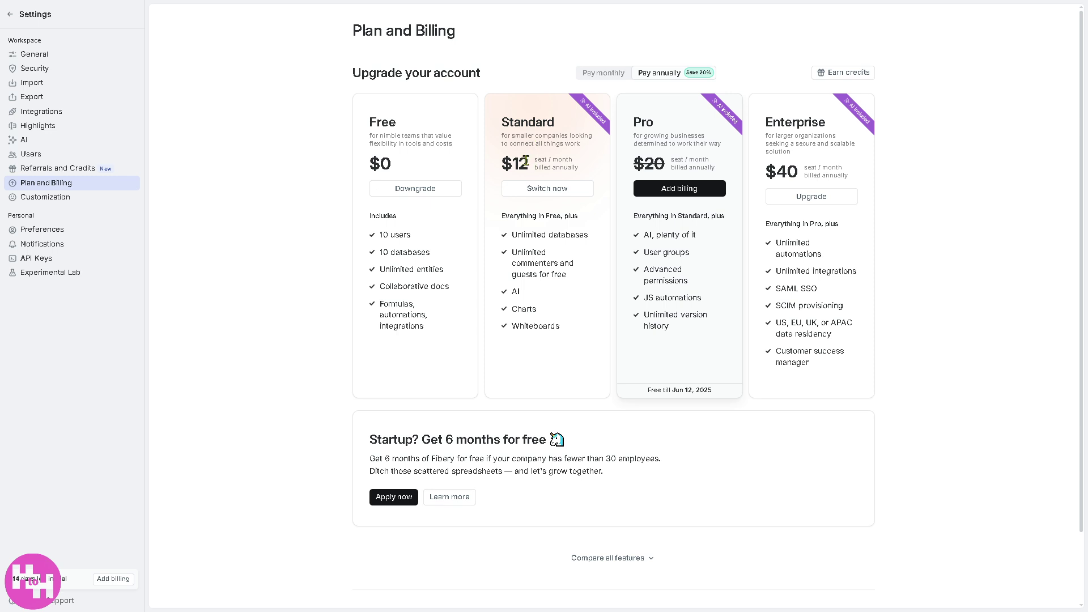
mouse_move(501, 225)
mouse_down()
mouse_move(536, 236)
mouse_move(567, 325)
mouse_up()
click(585, 315)
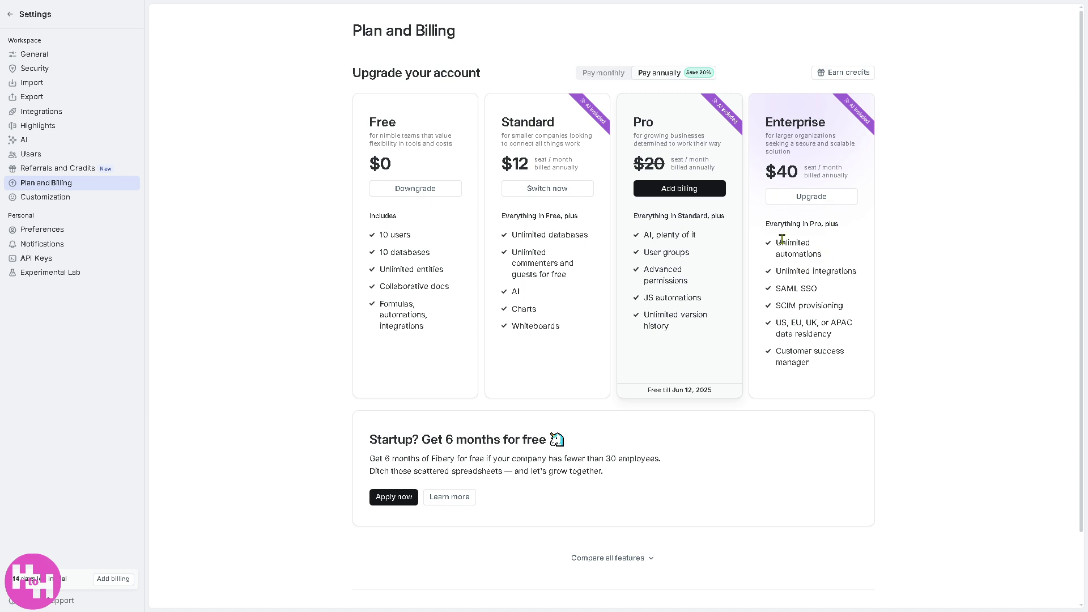
mouse_move(766, 227)
mouse_down()
mouse_move(823, 255)
mouse_move(812, 364)
mouse_up()
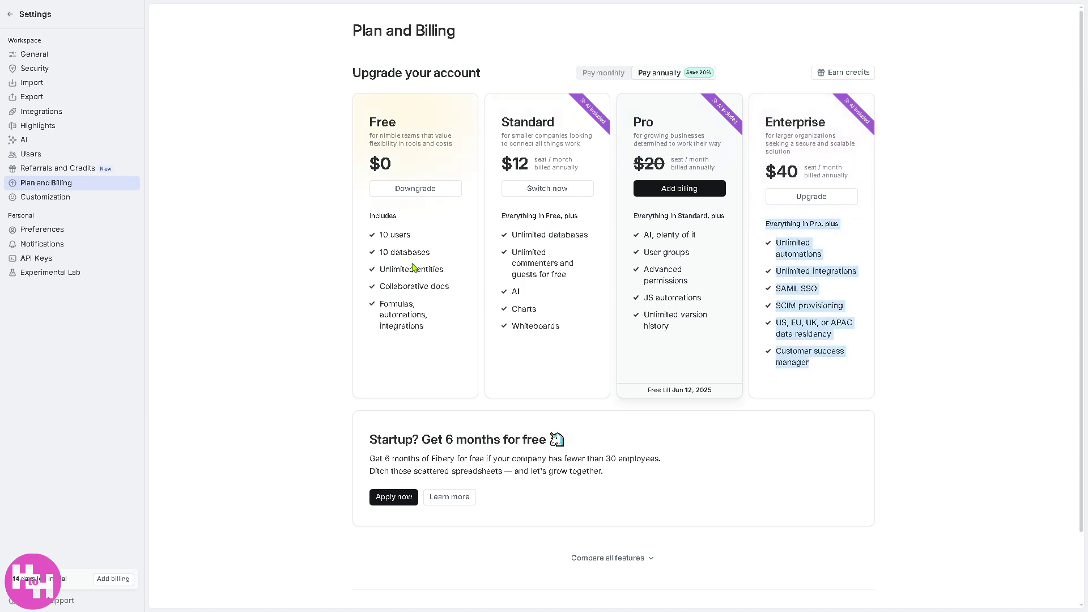
click(410, 303)
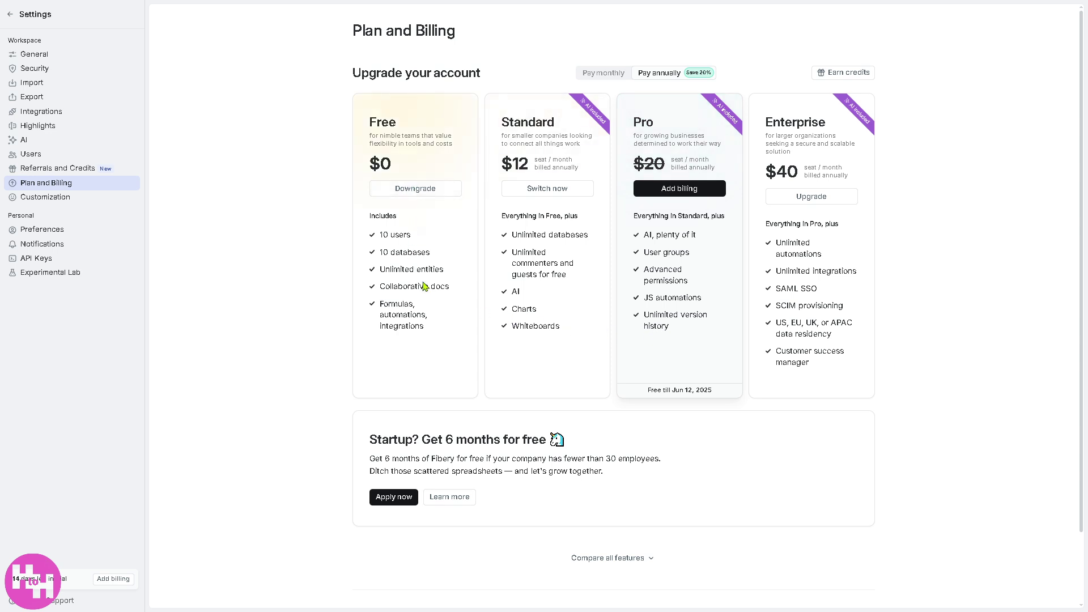
drag(438, 334, 374, 236)
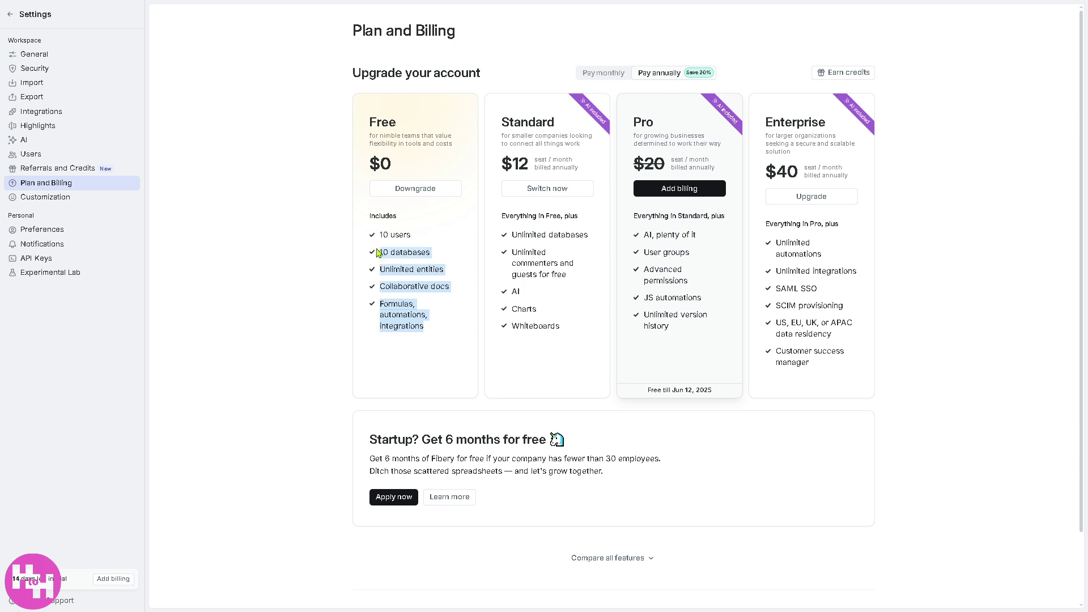
click(403, 269)
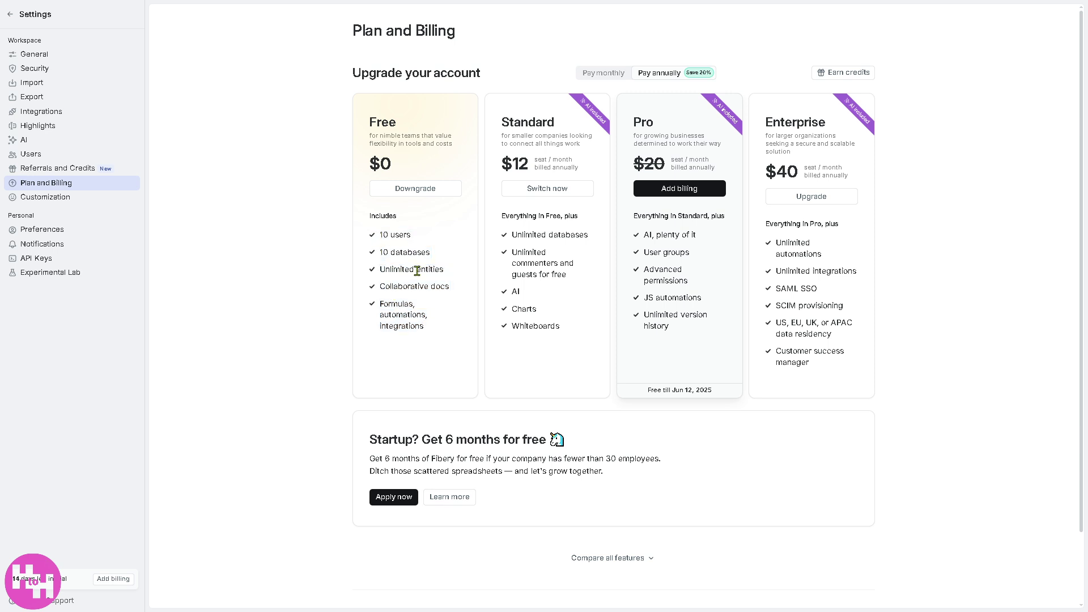
- Return to the workspace, show the empty Watchlist and try Upgrade from the Smart Agent reply
click(13, 18)
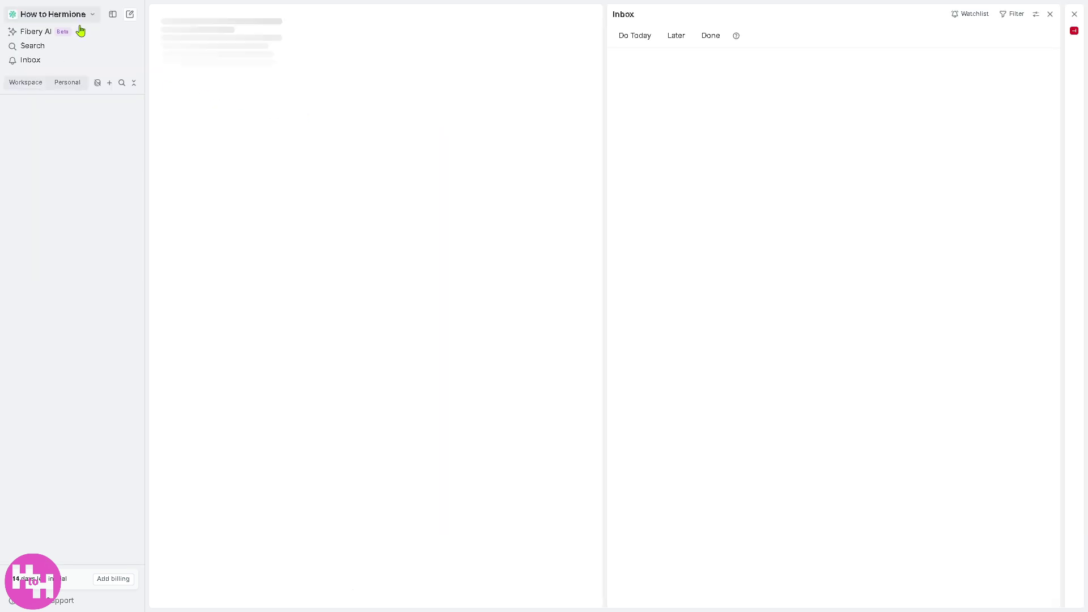
click(980, 18)
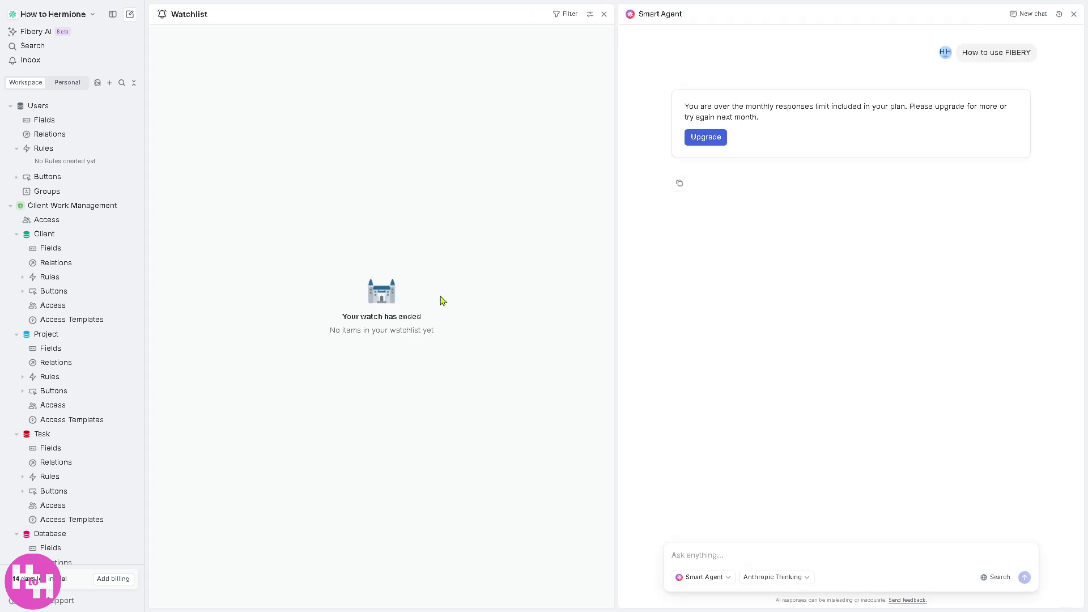
click(721, 140)
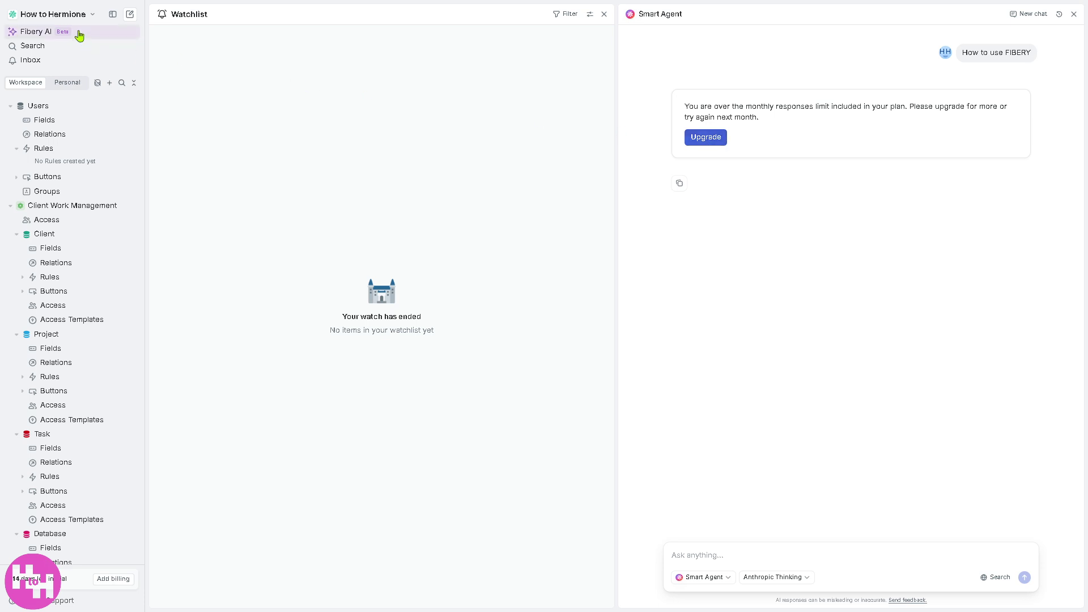
- View the Workspace Map, reposition the Client Work Management card, and browse the Templates gallery
click(19, 17)
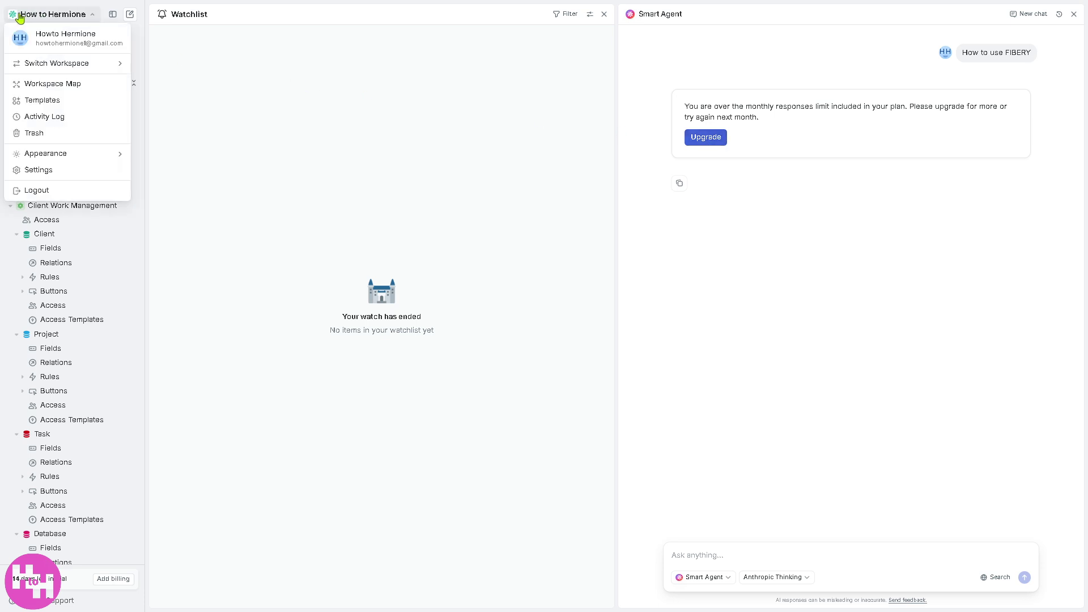
click(61, 87)
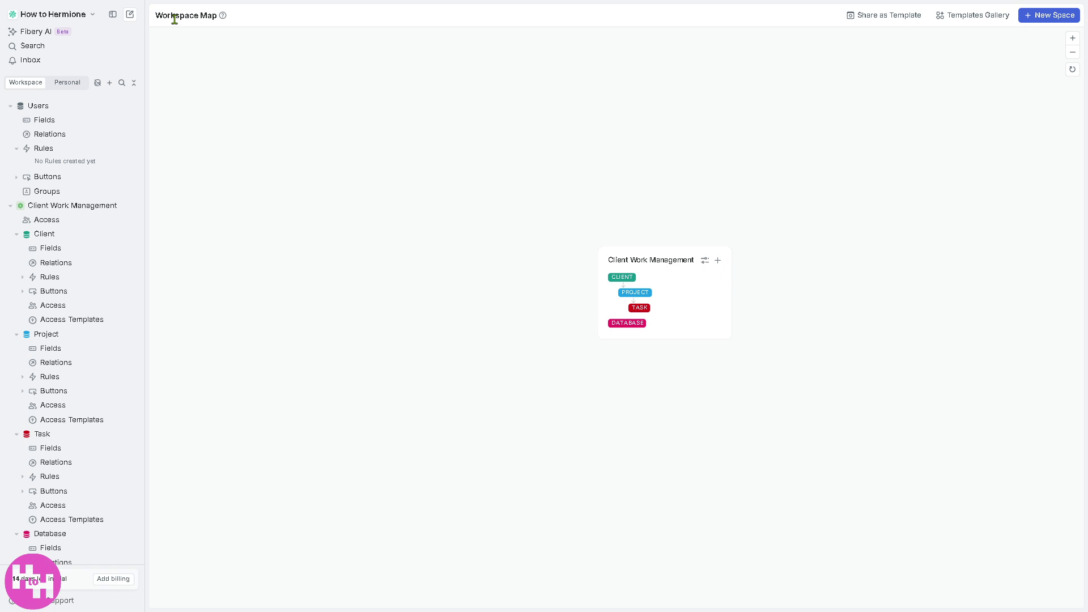
drag(632, 266, 443, 223)
click(990, 25)
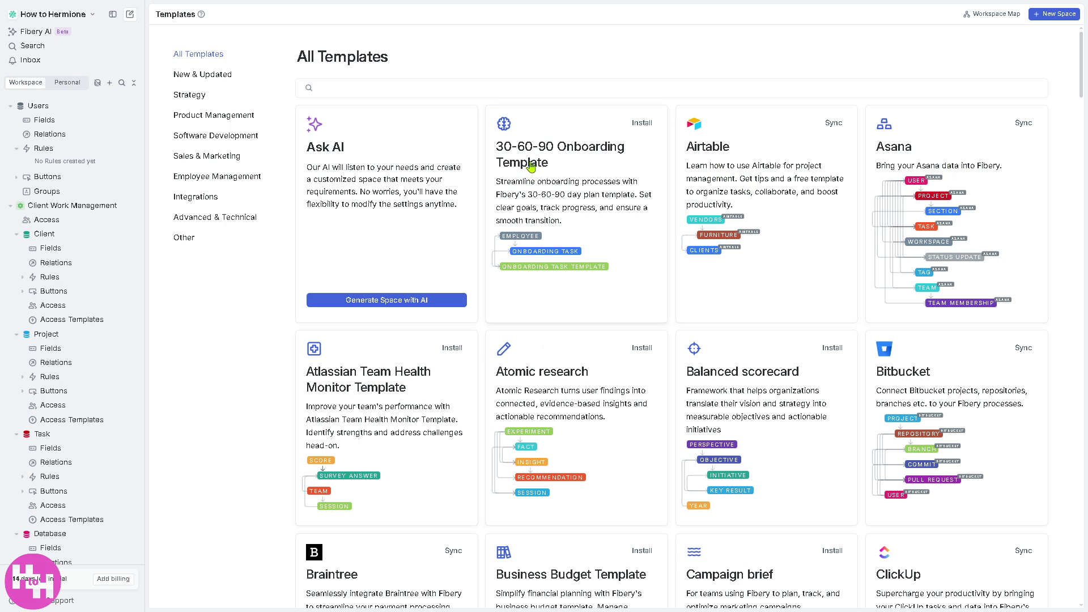
- Preview the Airtable sync template's details and return to the Workspace Map
click(698, 174)
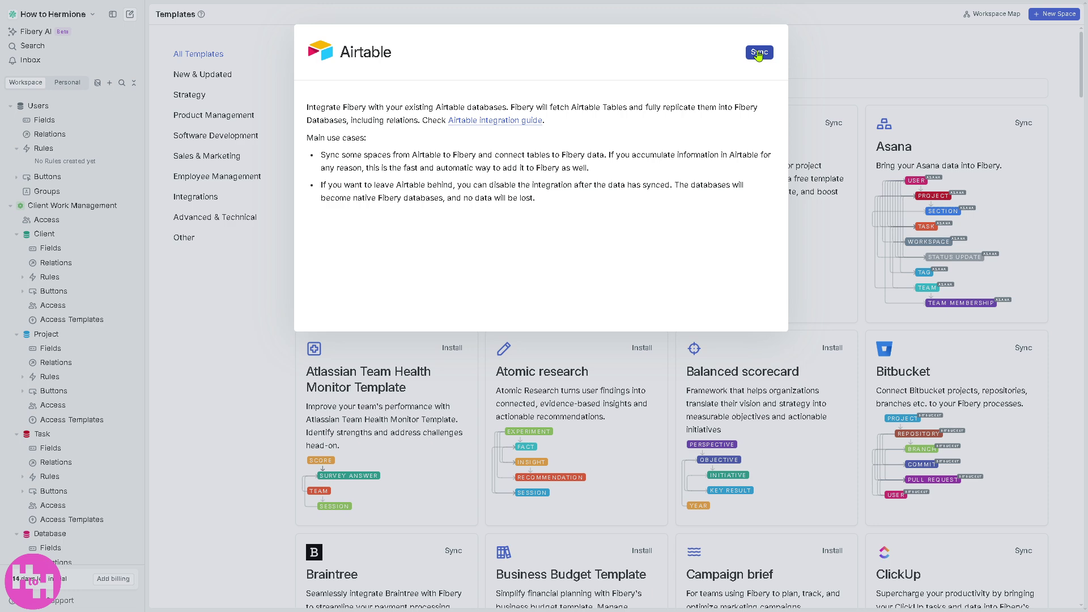
click(233, 335)
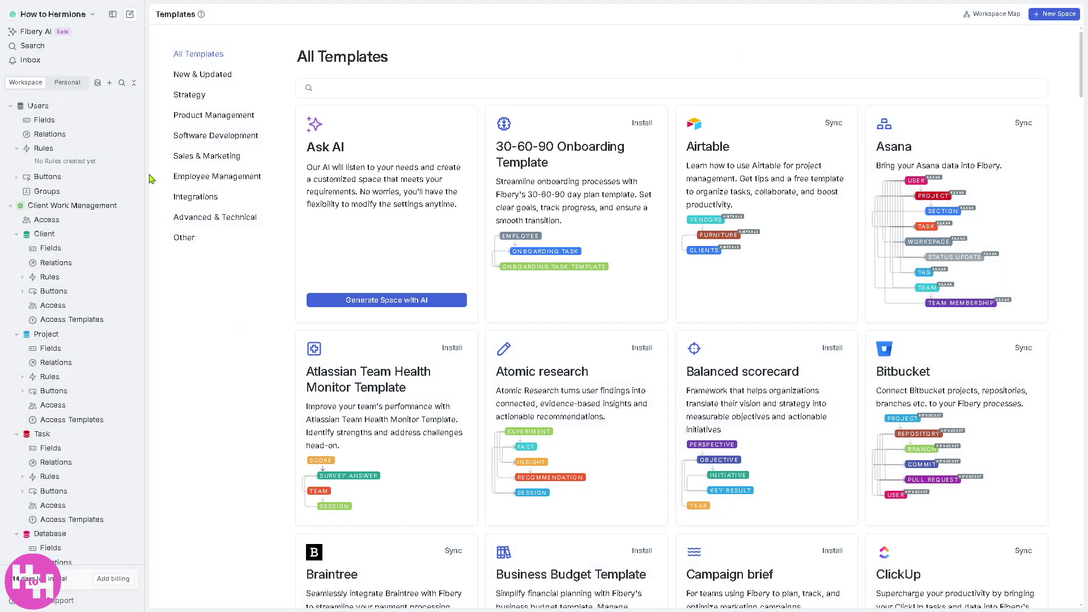
click(991, 16)
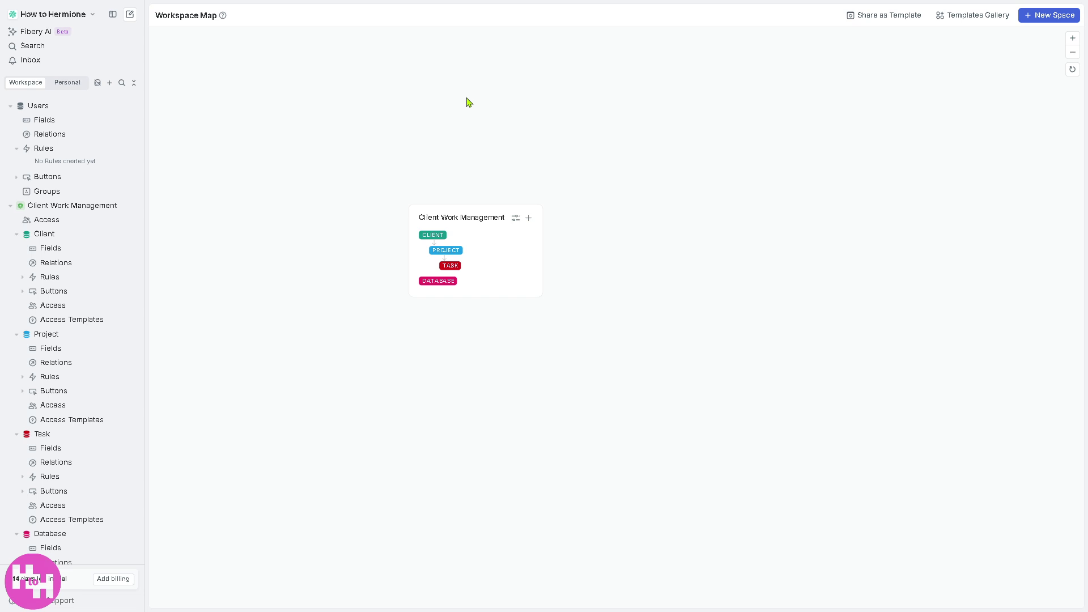
- Share the space as a template with short description 'How to use FIBERY'
click(871, 17)
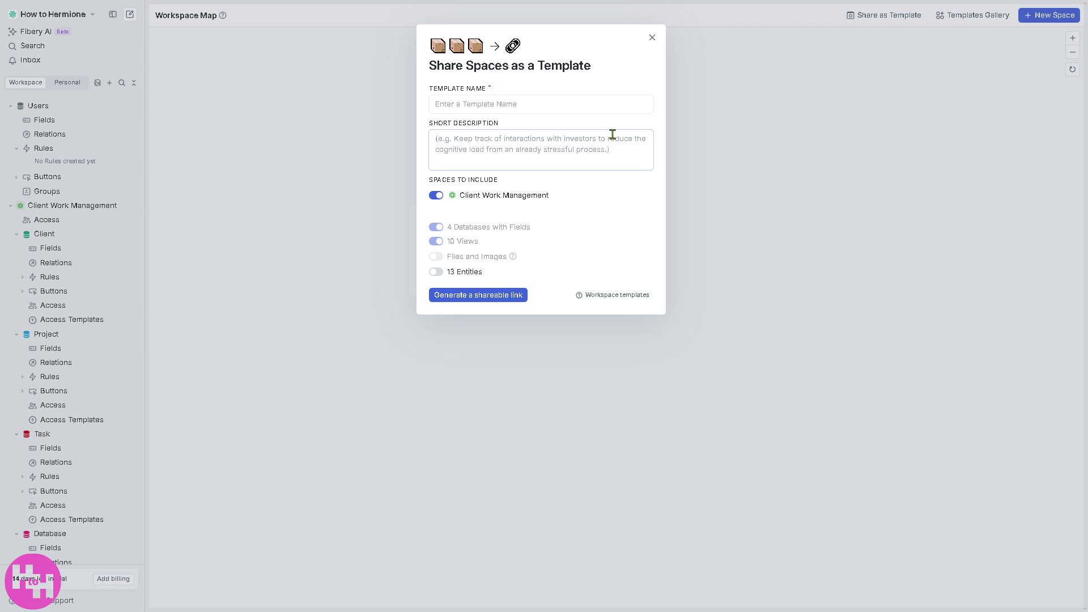
click(498, 141)
text(How to use FIBERY)
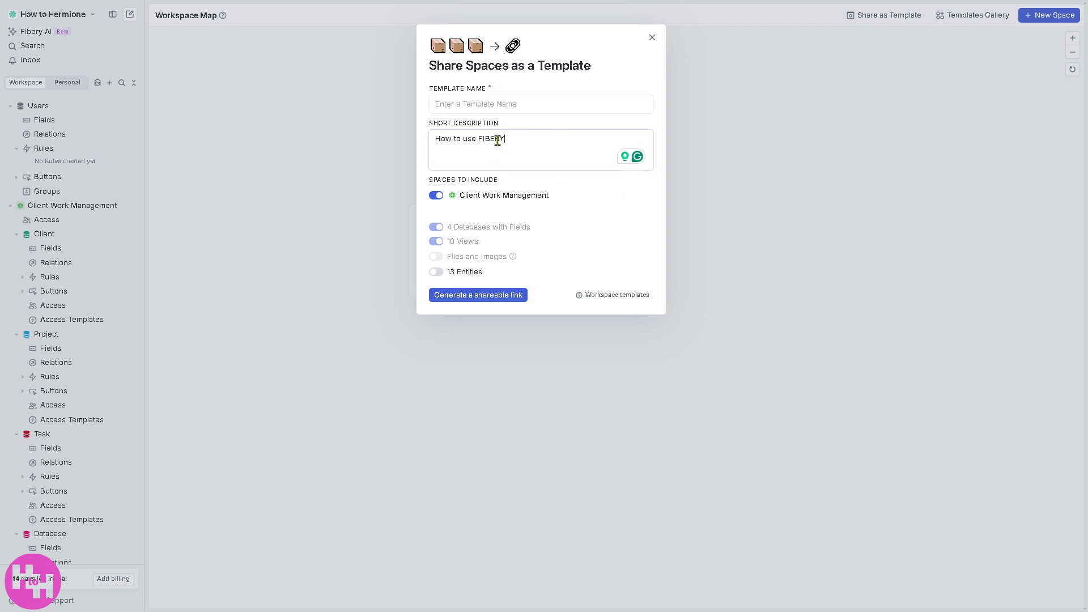